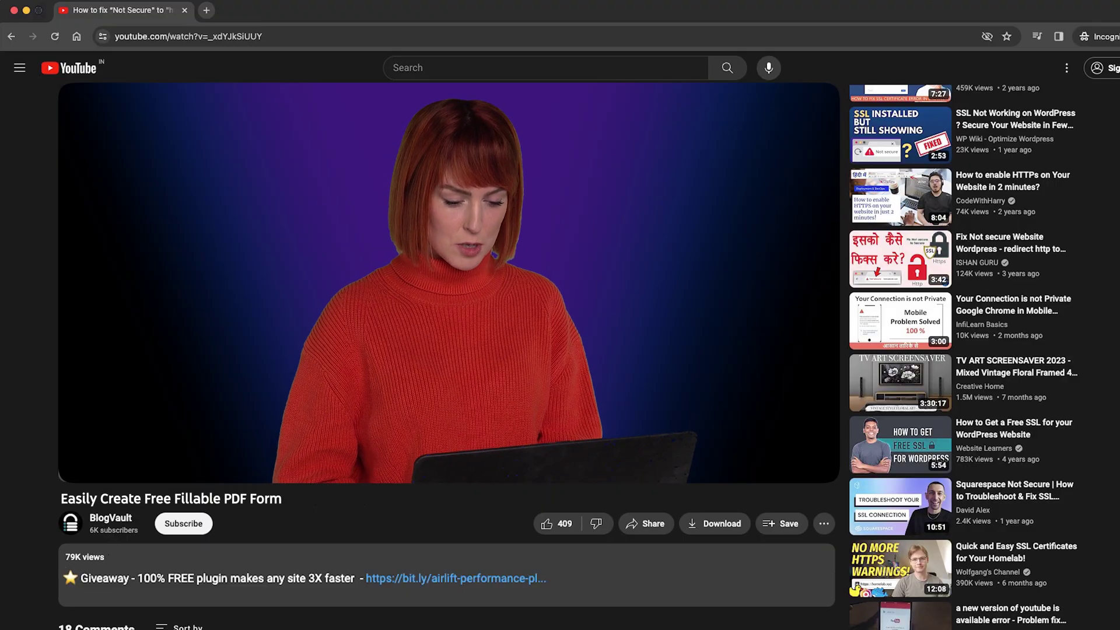
Follow the giveaway link in the YouTube video description to airlift.net.
{"action": "left_click", "coordinate": [455, 579]}
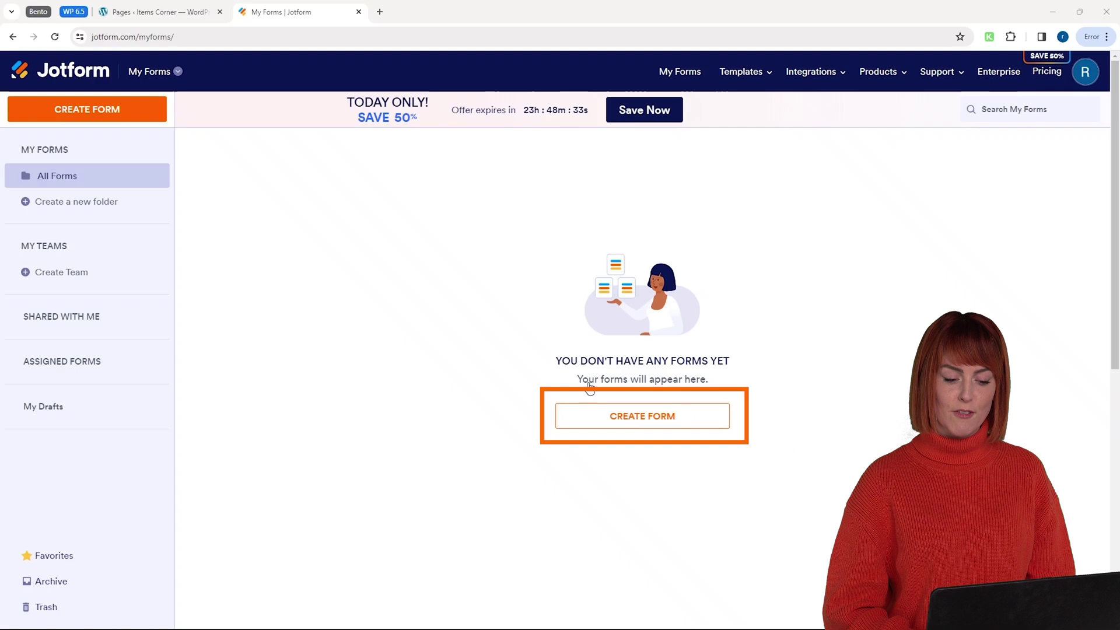
Create a blank Classic Form from scratch, skipping the template gallery.
{"action": "left_click", "coordinate": [607, 416]}
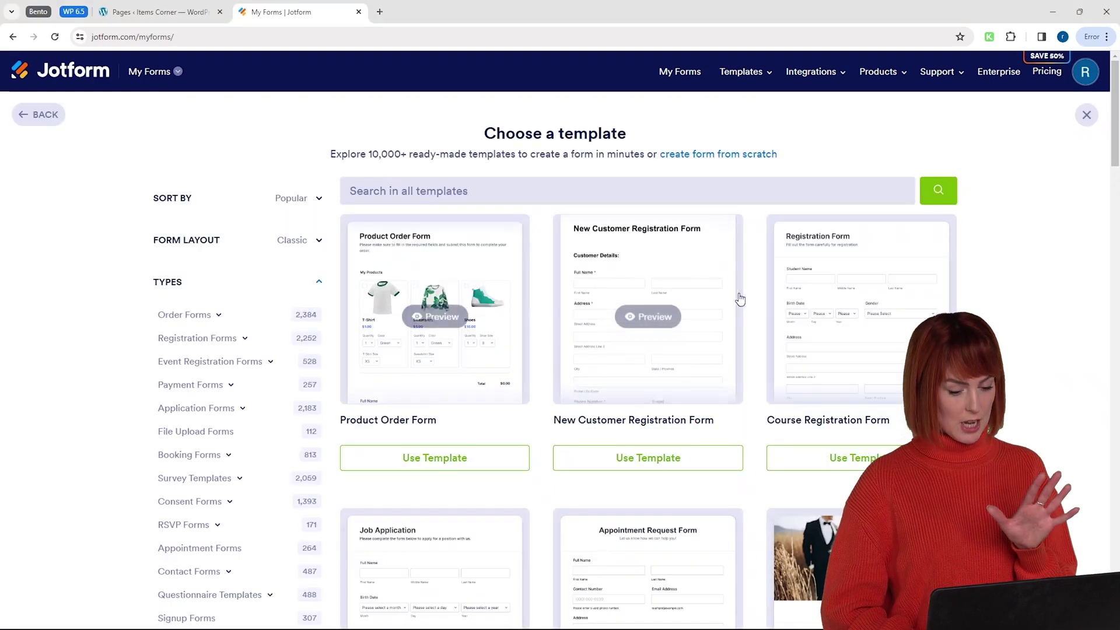
{"action": "scroll", "coordinate": [873, 348], "scroll_direction": "down", "scroll_amount": 5}
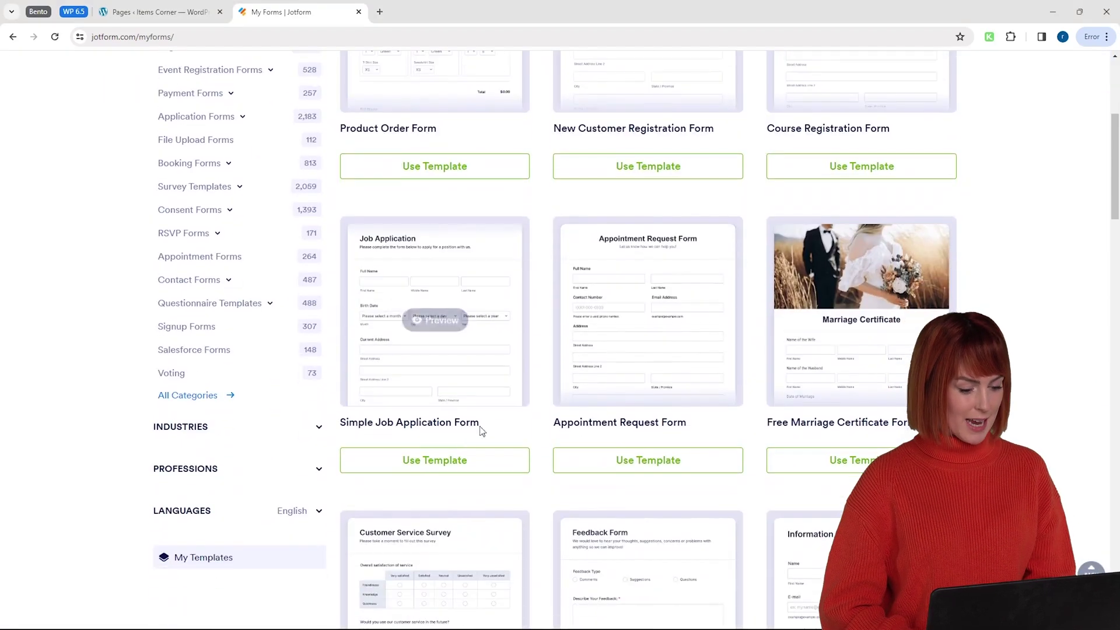
{"action": "scroll", "coordinate": [601, 420], "scroll_direction": "up", "scroll_amount": 5}
{"action": "left_click", "coordinate": [18, 117]}
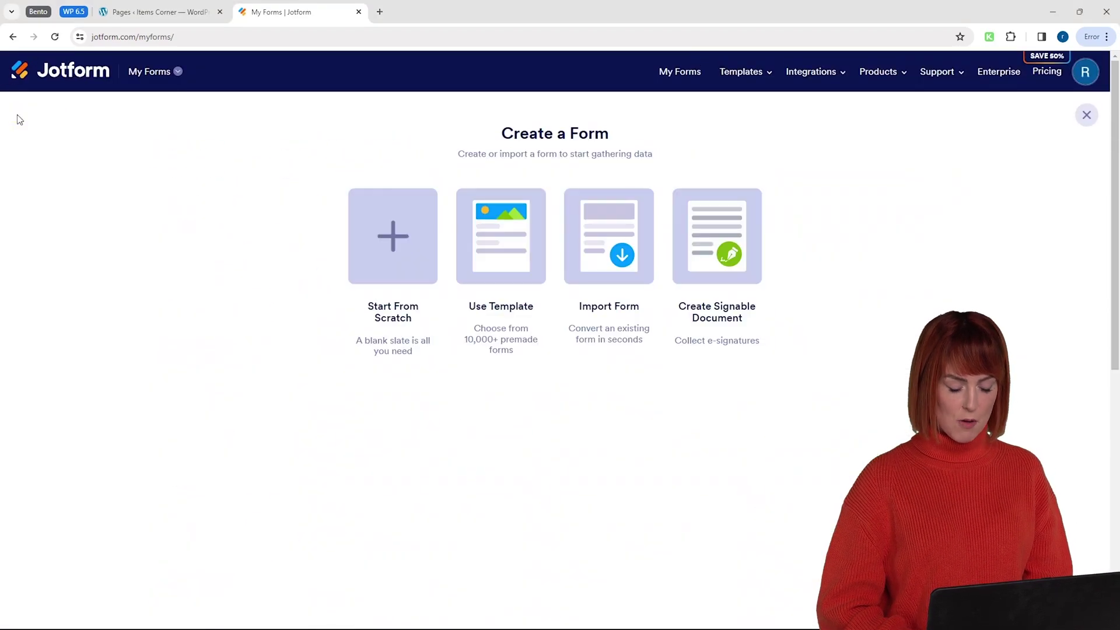
{"action": "left_click", "coordinate": [396, 252]}
{"action": "left_click", "coordinate": [519, 289]}
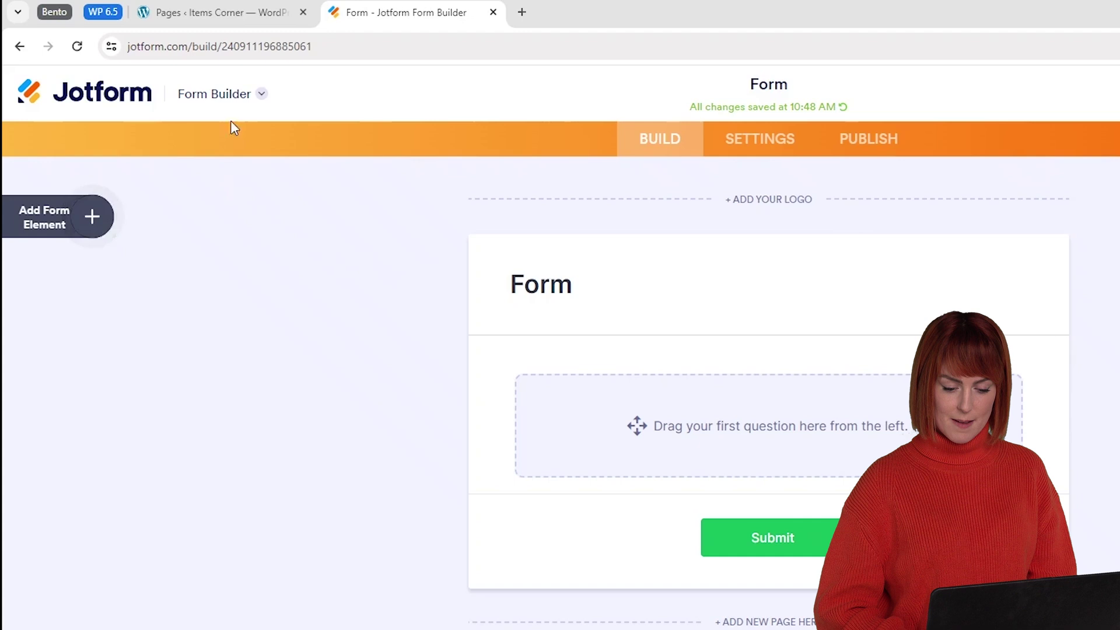
Switch to PDF Editor and create a new fillable PDF form from a blank page.
{"action": "left_click", "coordinate": [169, 77]}
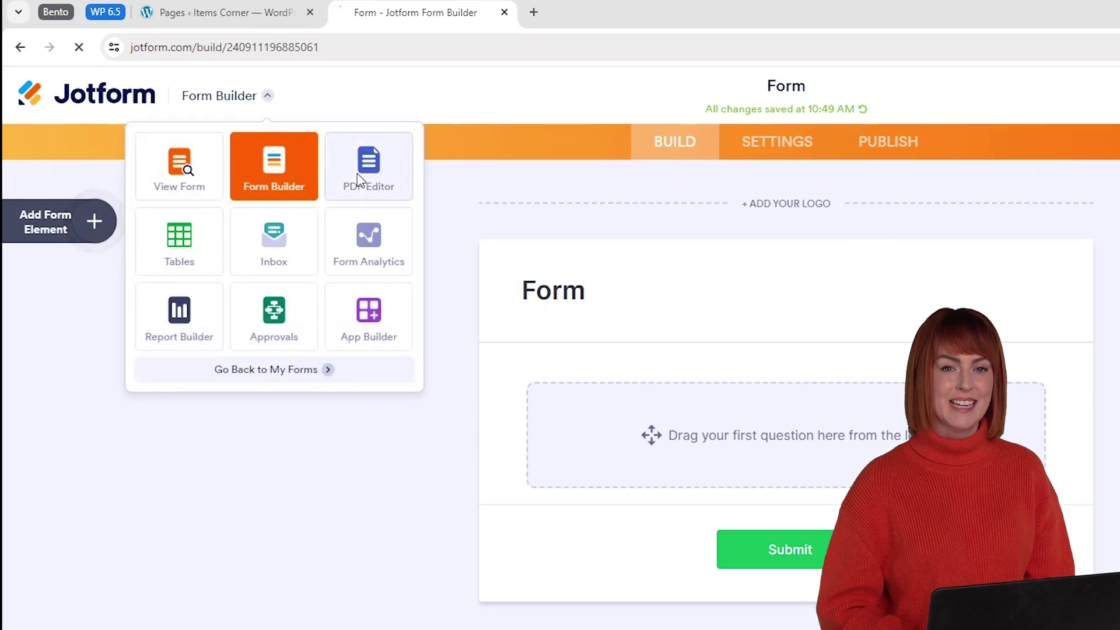
{"action": "left_click", "coordinate": [358, 178]}
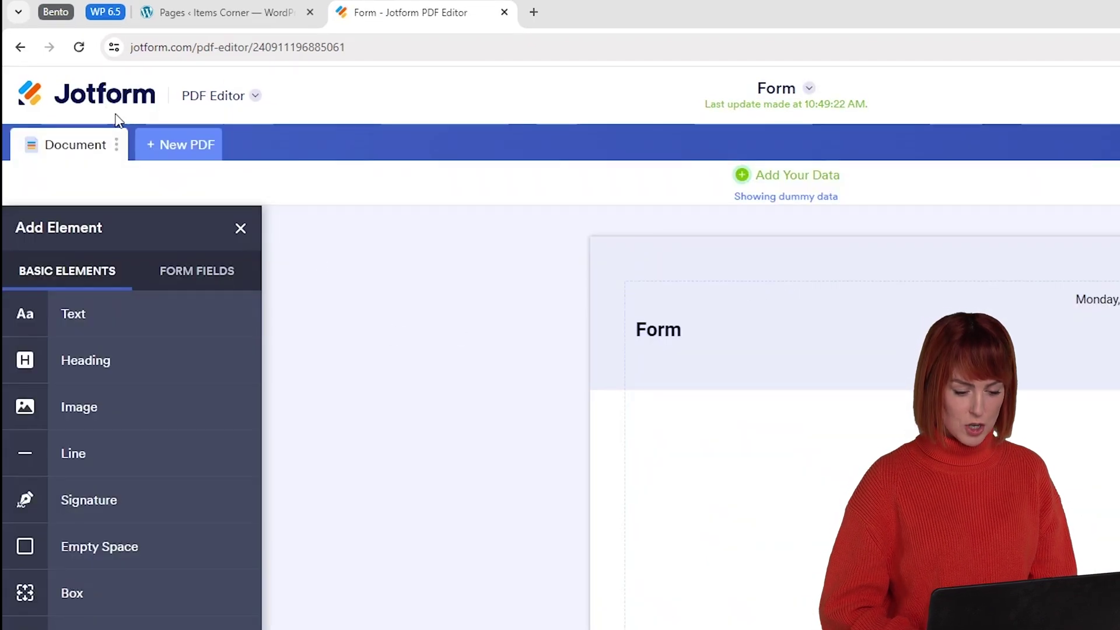
{"action": "left_click", "coordinate": [189, 145]}
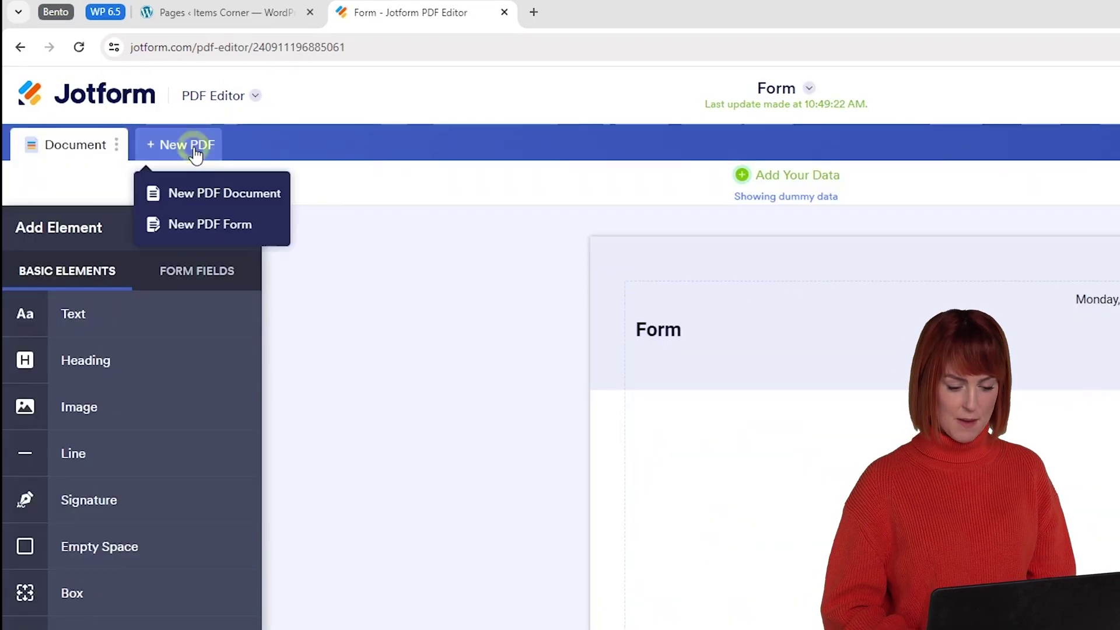
{"action": "left_click", "coordinate": [222, 226]}
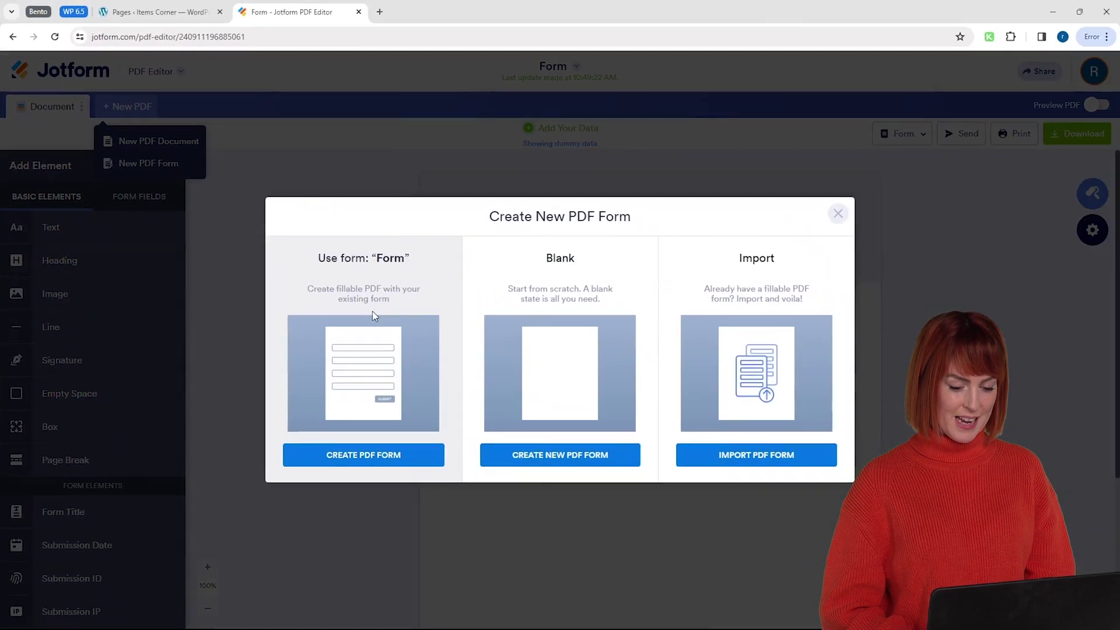
{"action": "left_click", "coordinate": [560, 455]}
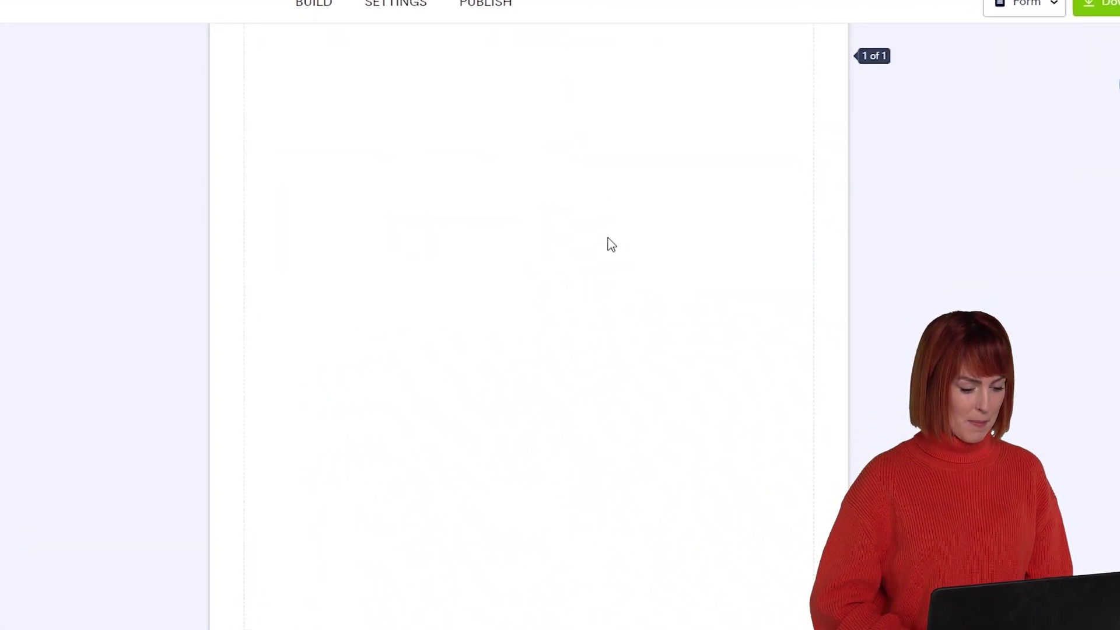
{"action": "scroll", "coordinate": [631, 250], "scroll_direction": "up", "scroll_amount": 2}
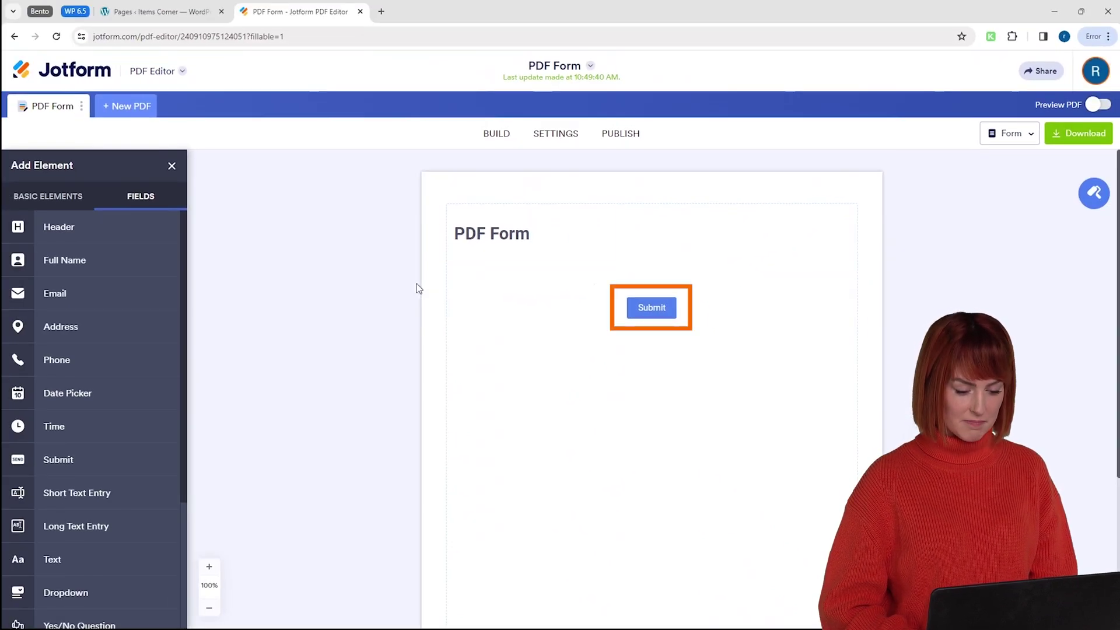
Select and resize the header block, then bring up the form's Layout Settings.
{"action": "left_click", "coordinate": [846, 265]}
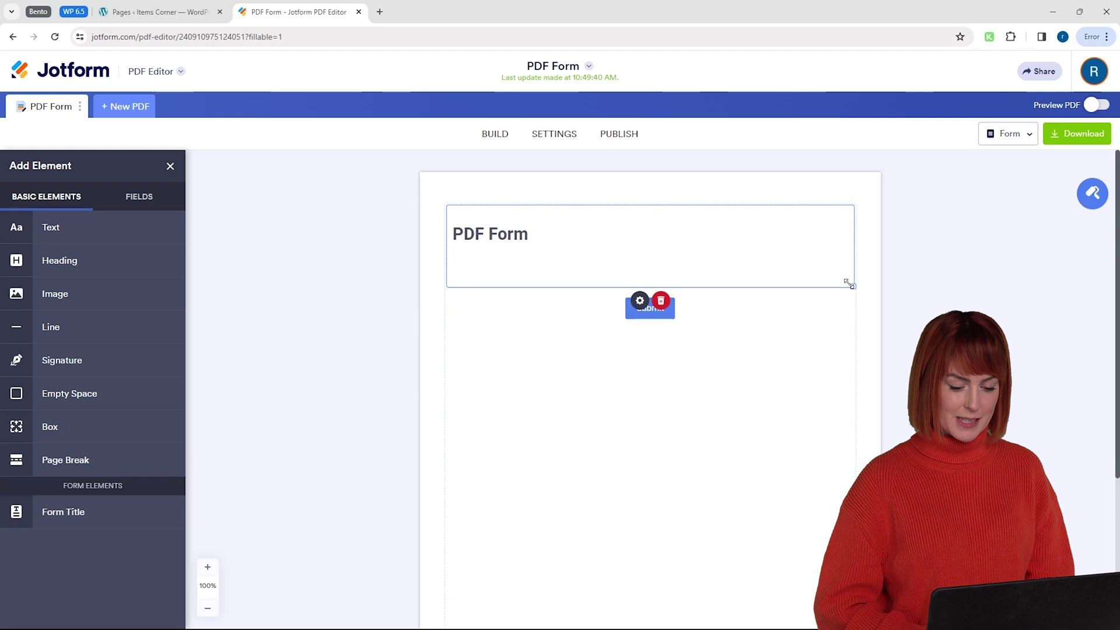
{"action": "mouse_move", "coordinate": [848, 283]}
{"action": "left_mouse_down"}
{"action": "mouse_move", "coordinate": [680, 285]}
{"action": "mouse_move", "coordinate": [853, 277]}
{"action": "left_mouse_up"}
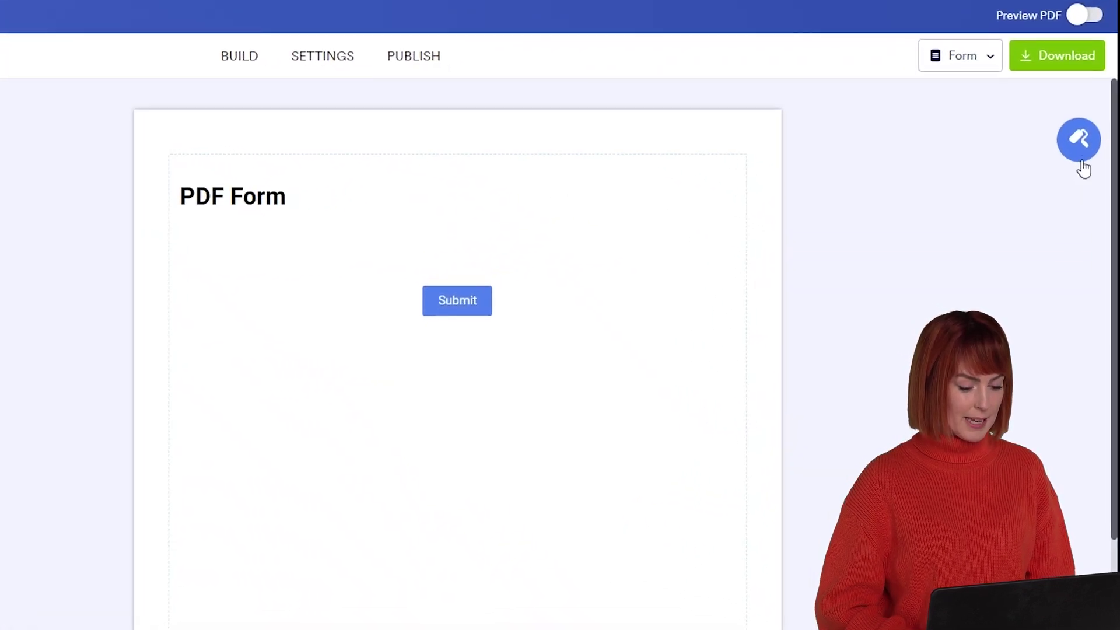
{"action": "left_click", "coordinate": [1096, 198]}
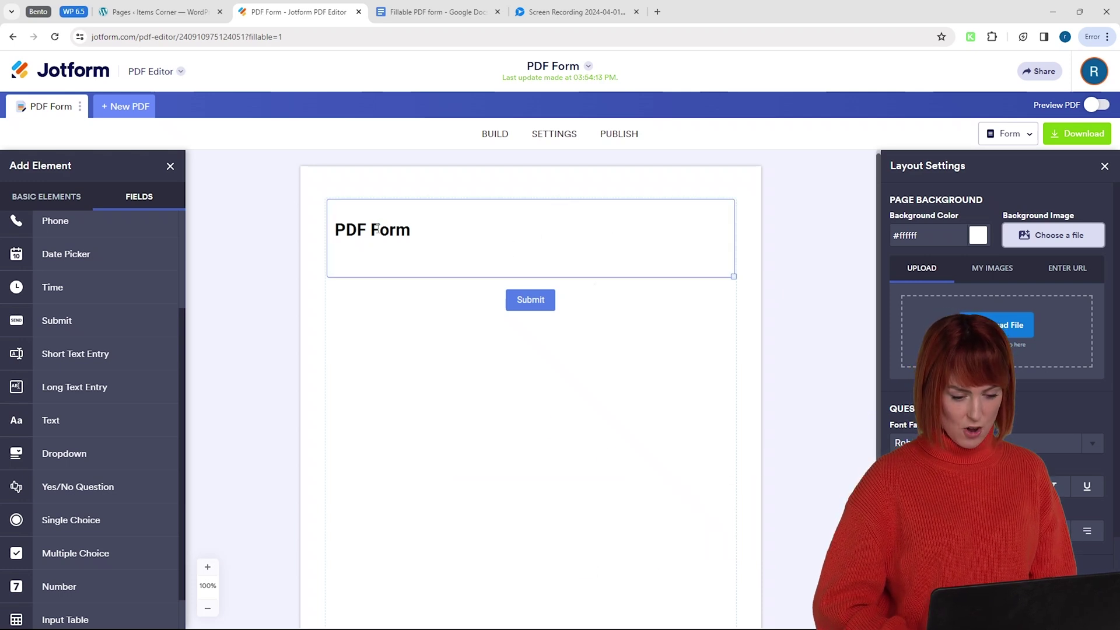
Retitle the form heading to 'Video Production Request Form'.
{"action": "left_click", "coordinate": [483, 229]}
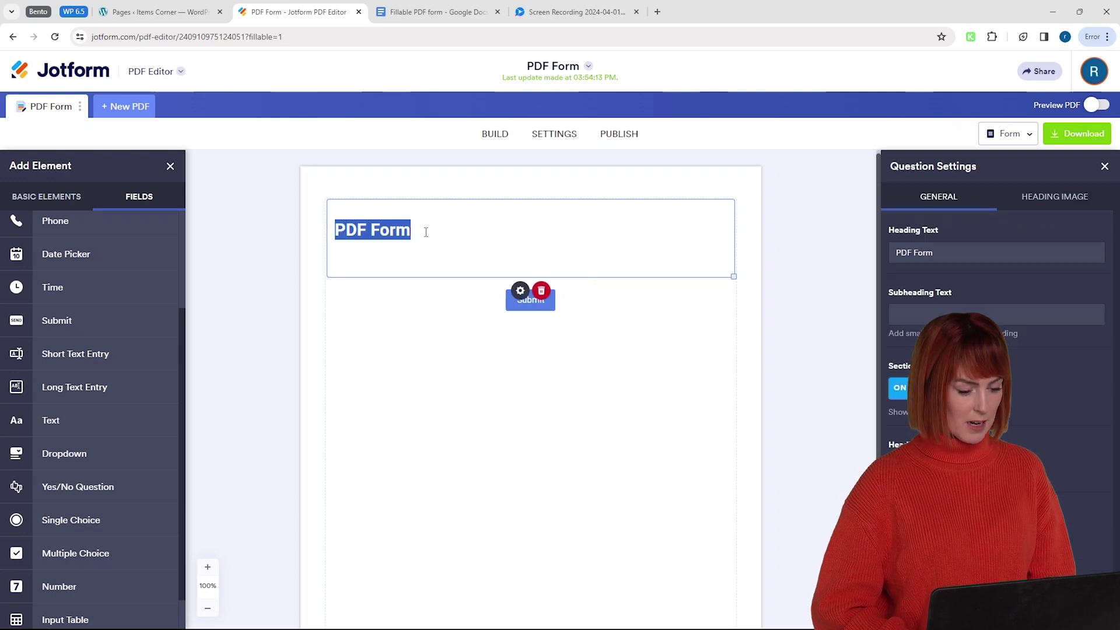
{"action": "key", "text": "Caps_Lock"}
{"action": "type", "text": "Video P"}
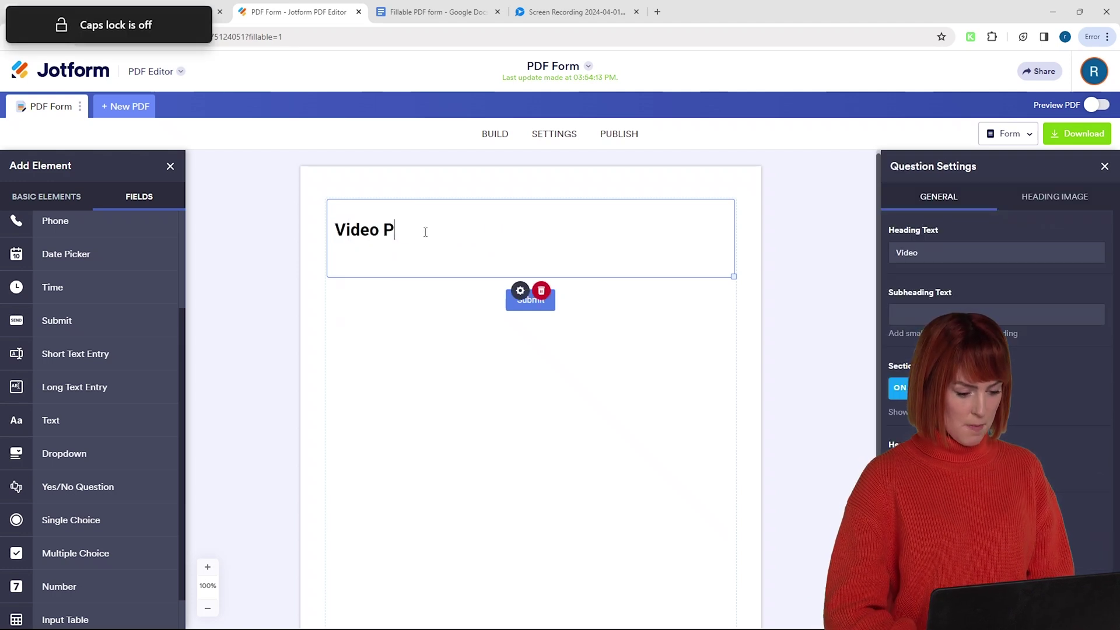
{"action": "type", "text": "roduction Request Form"}
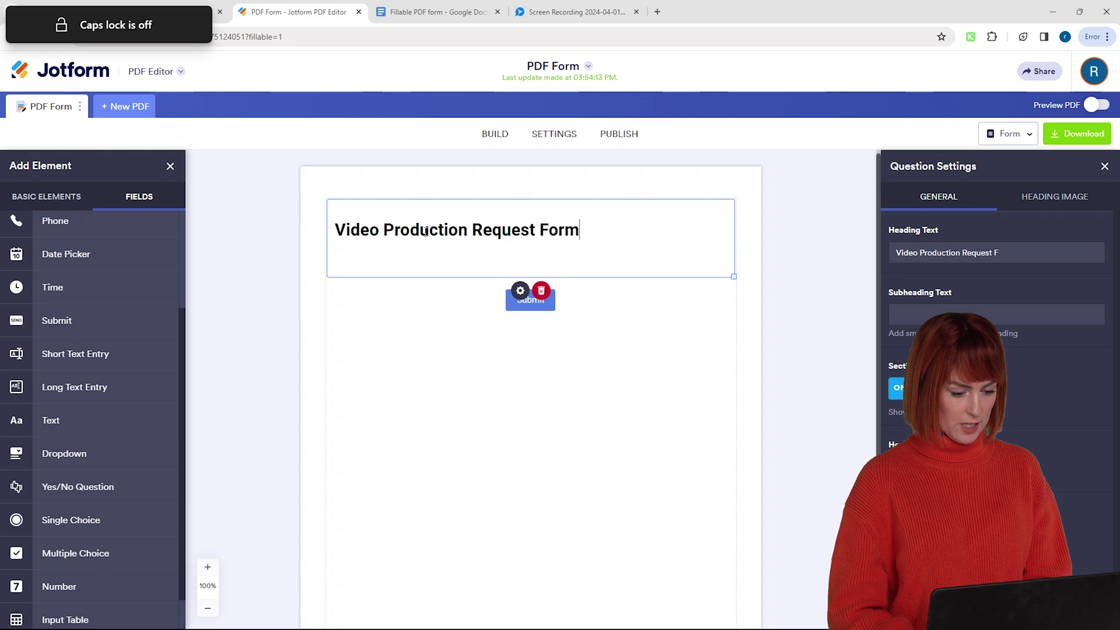
{"action": "left_click", "coordinate": [601, 294]}
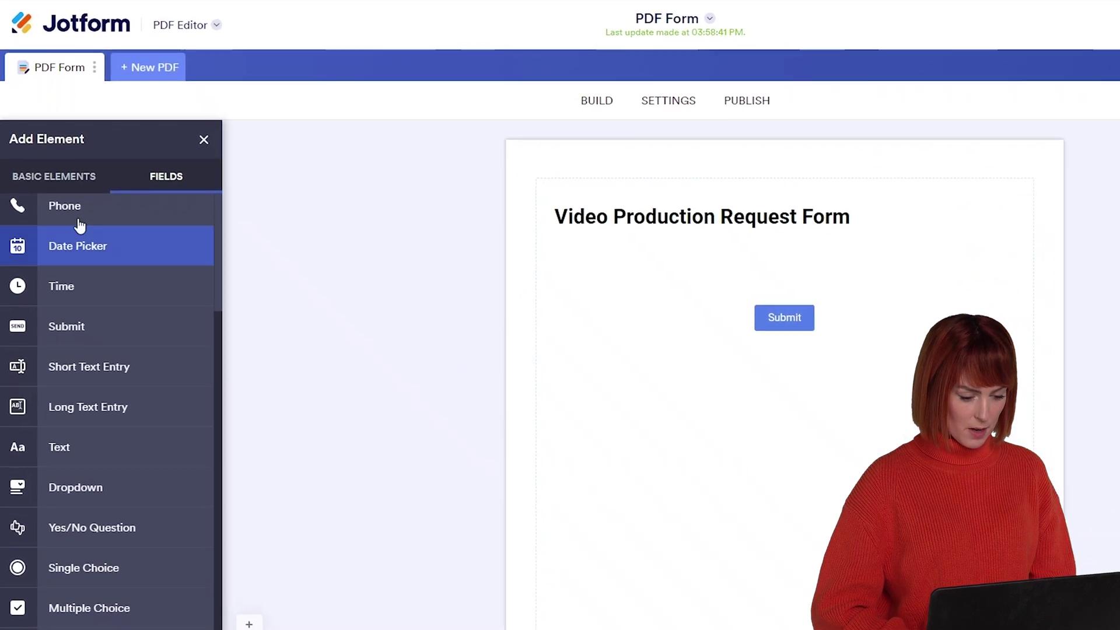
Place an Image element beside the title and upload the BlogVault logo into it.
{"action": "left_click", "coordinate": [21, 191]}
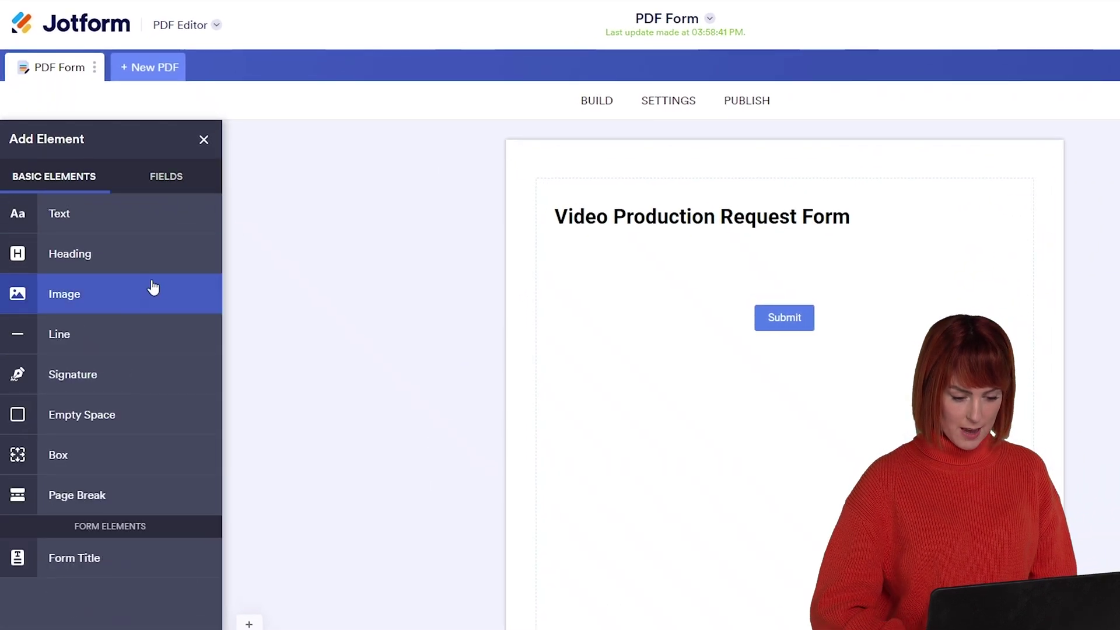
{"action": "left_click_drag", "start_coordinate": [84, 292], "coordinate": [835, 404]}
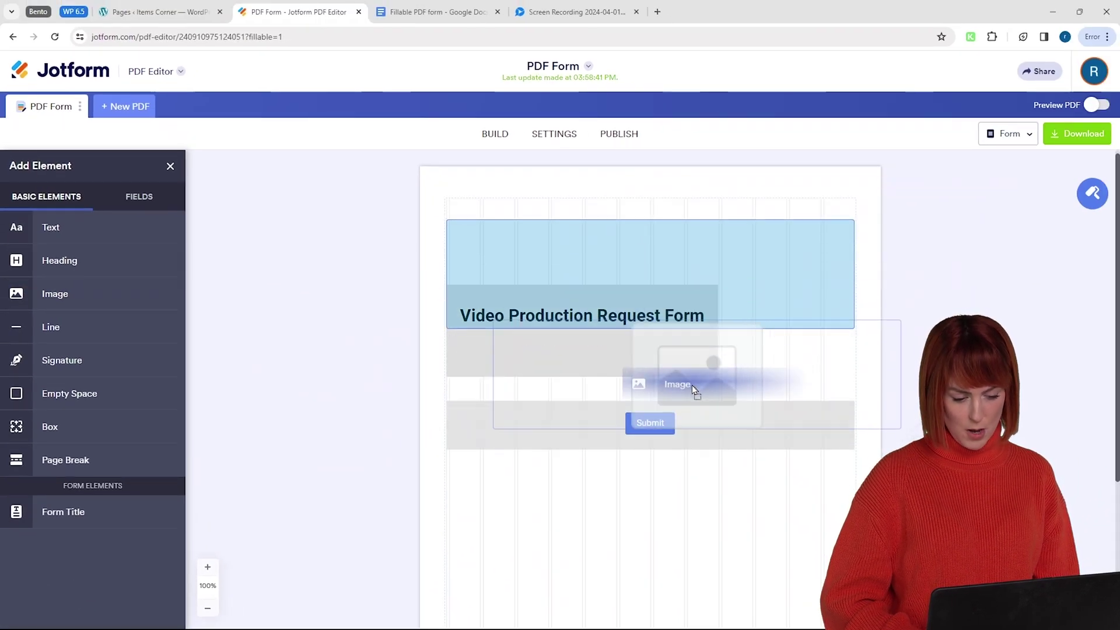
{"action": "left_click_drag", "start_coordinate": [691, 385], "coordinate": [680, 388]}
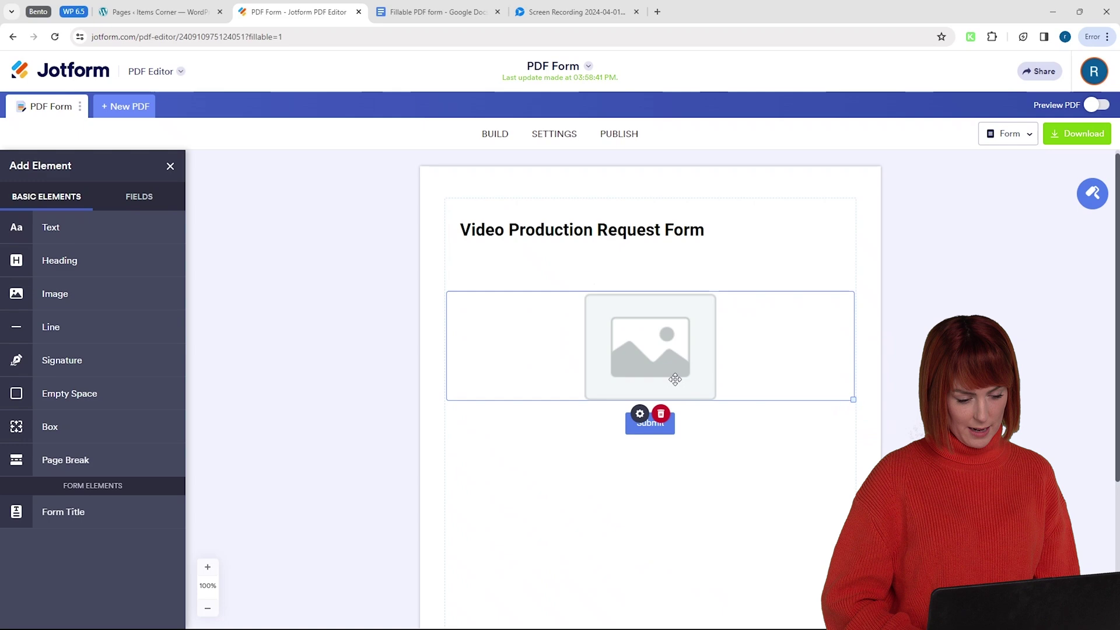
{"action": "left_click_drag", "start_coordinate": [706, 334], "coordinate": [842, 235]}
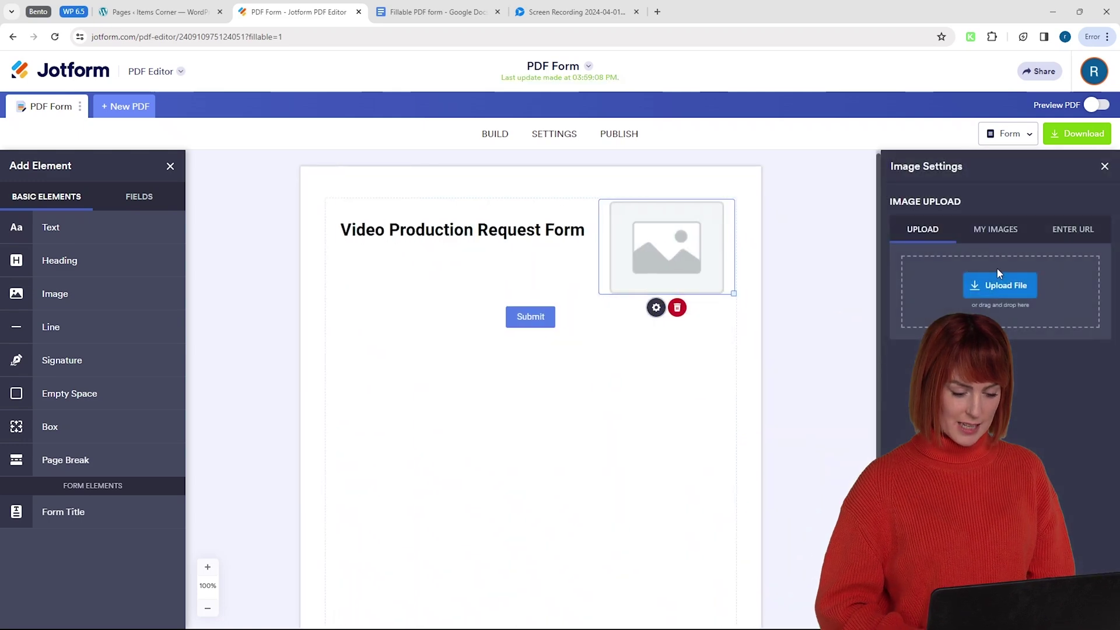
{"action": "left_click", "coordinate": [1010, 290]}
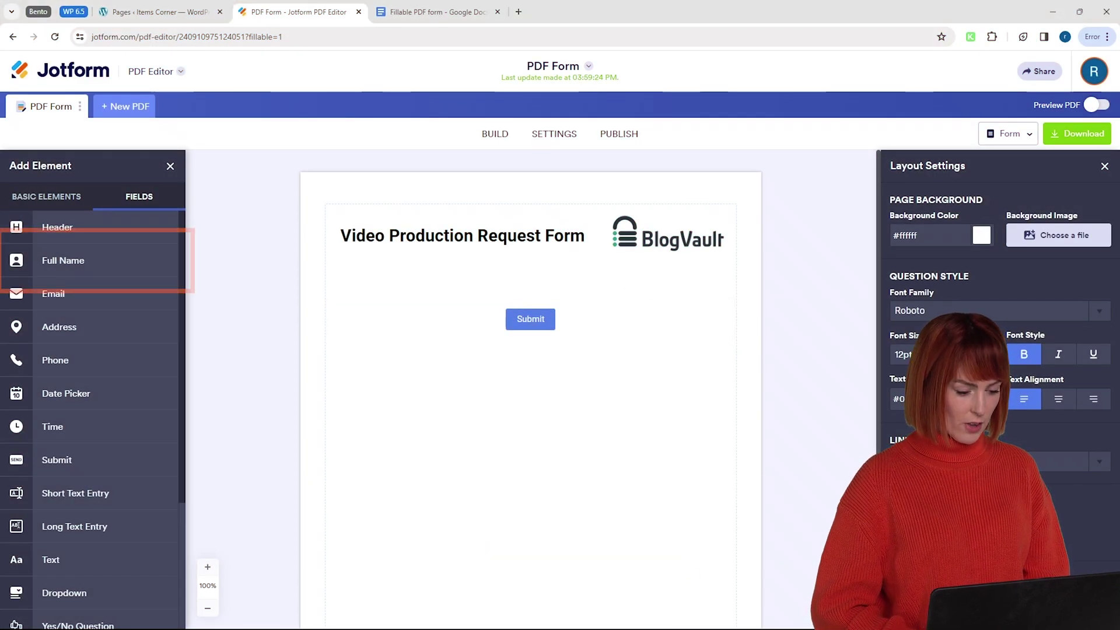
Add a required Name field, trying then removing middle name and prefix options.
{"action": "left_click_drag", "start_coordinate": [175, 259], "coordinate": [500, 311]}
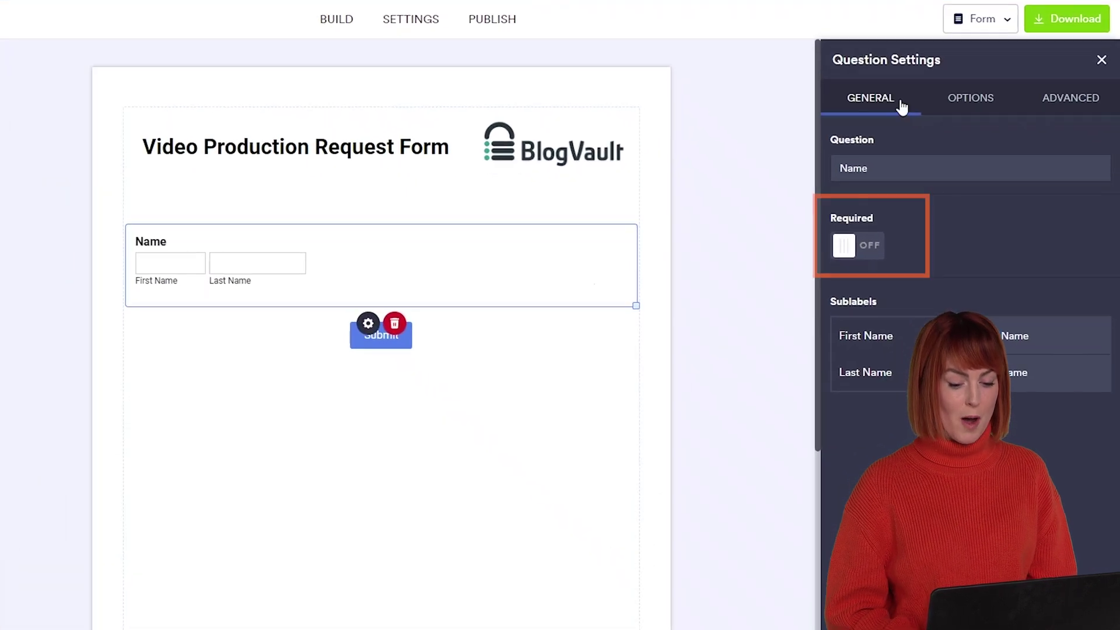
{"action": "left_click", "coordinate": [863, 245]}
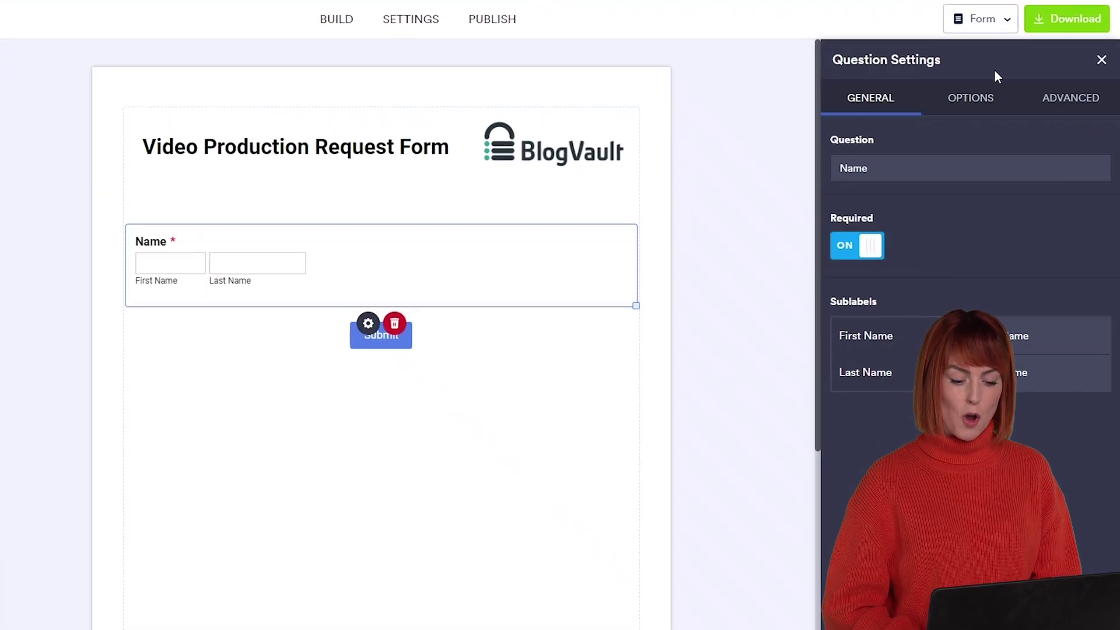
{"action": "left_click", "coordinate": [974, 99]}
{"action": "left_click", "coordinate": [873, 167]}
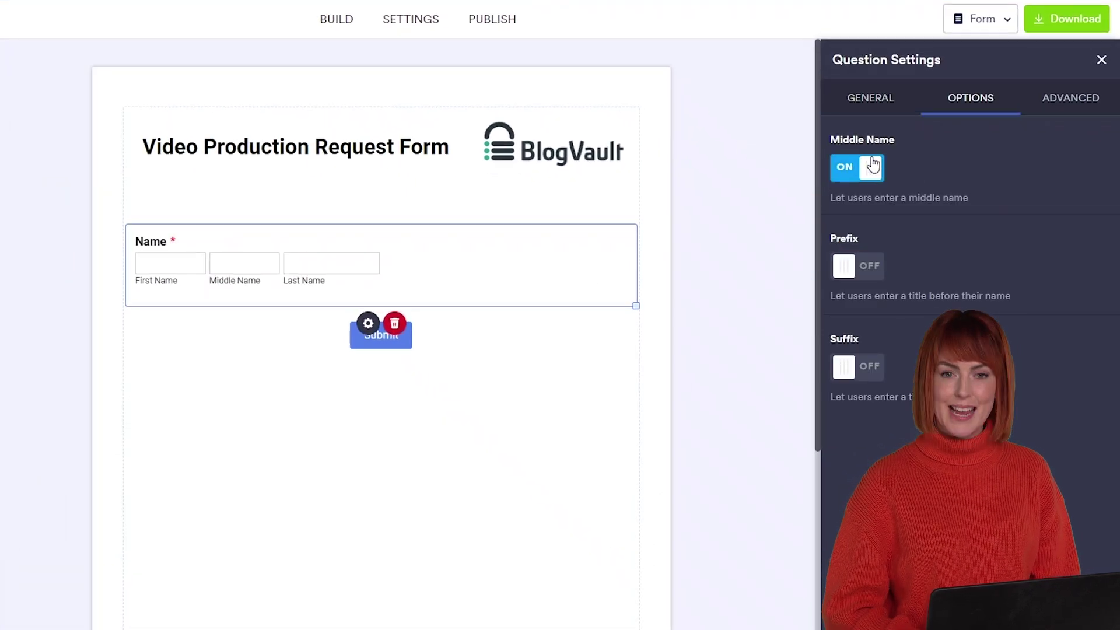
{"action": "left_click", "coordinate": [872, 168]}
{"action": "left_click", "coordinate": [867, 267]}
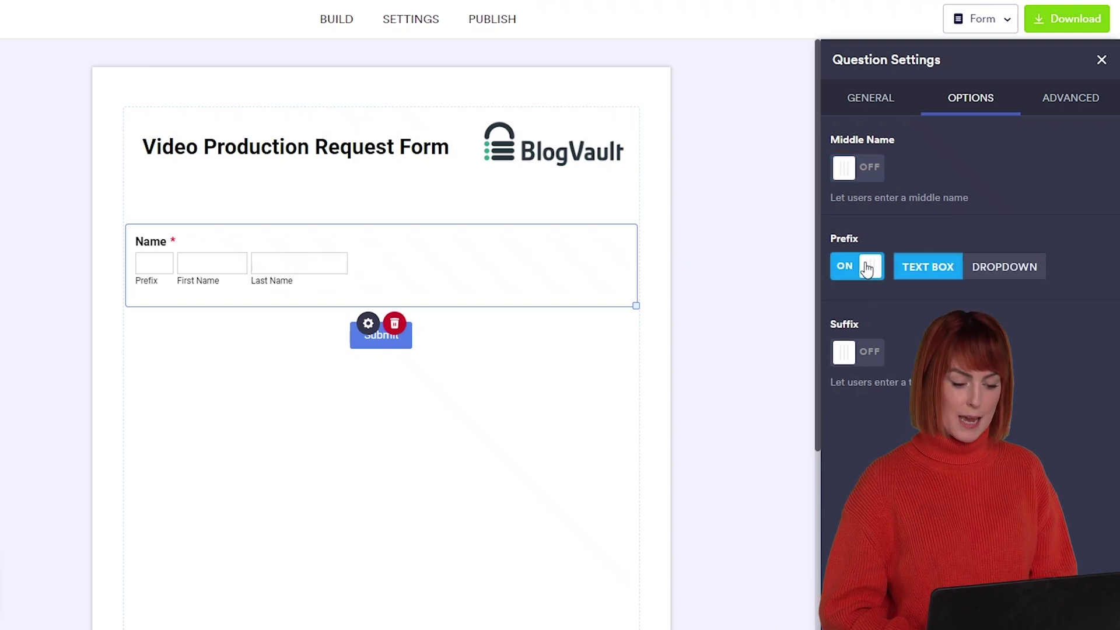
{"action": "left_click", "coordinate": [1003, 267]}
{"action": "left_click", "coordinate": [155, 262]}
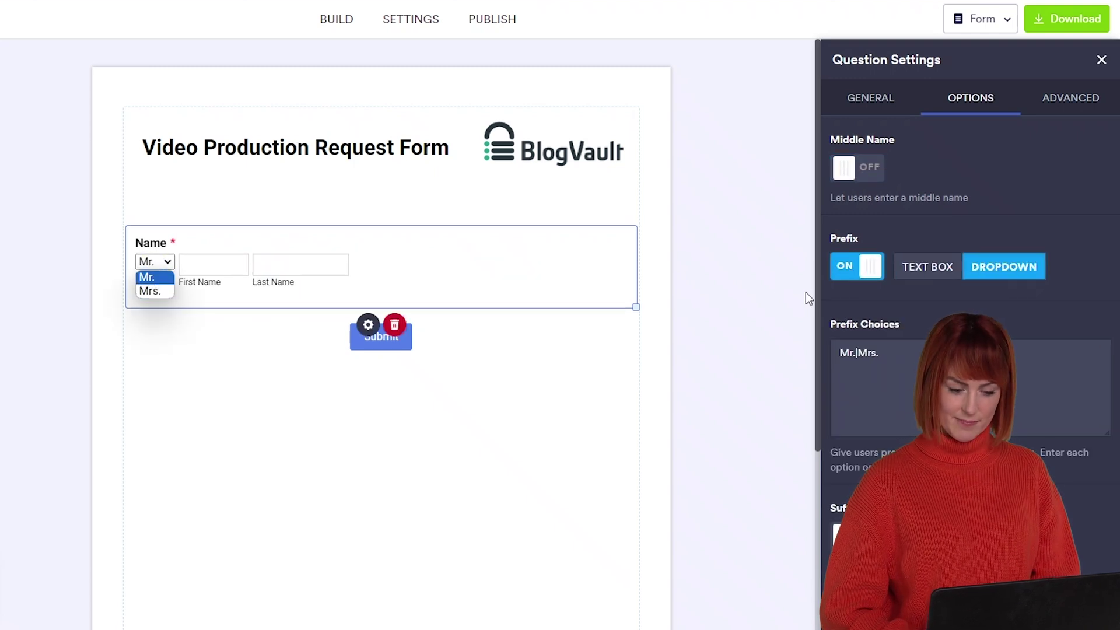
{"action": "left_click", "coordinate": [860, 266]}
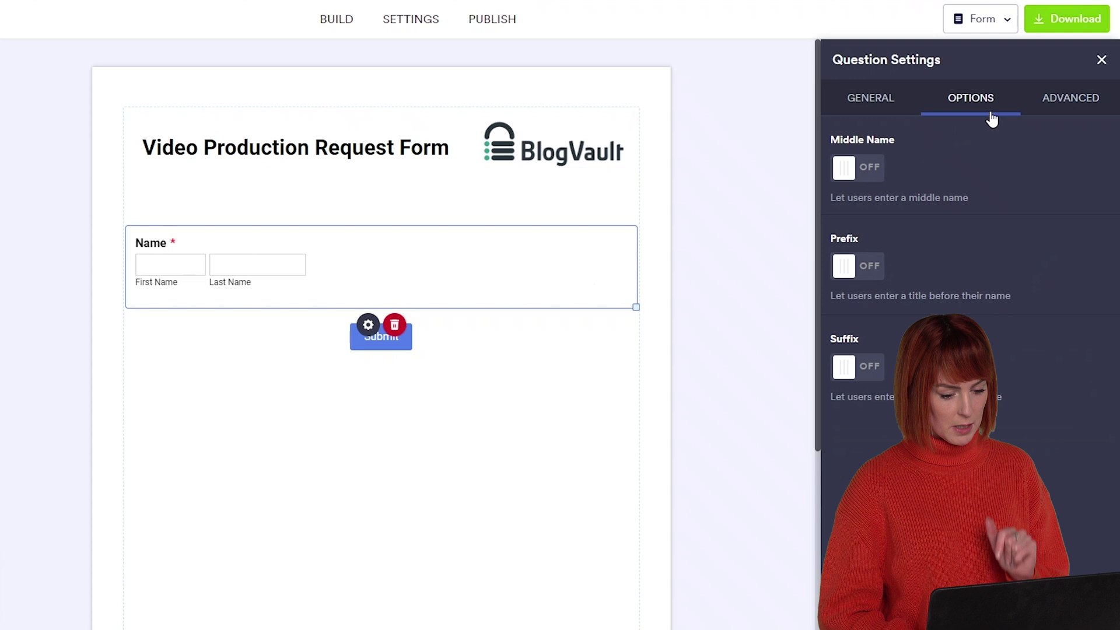
Shrink Name to half width and add an Email field beside it.
{"action": "left_click", "coordinate": [786, 253]}
{"action": "left_click", "coordinate": [786, 253]}
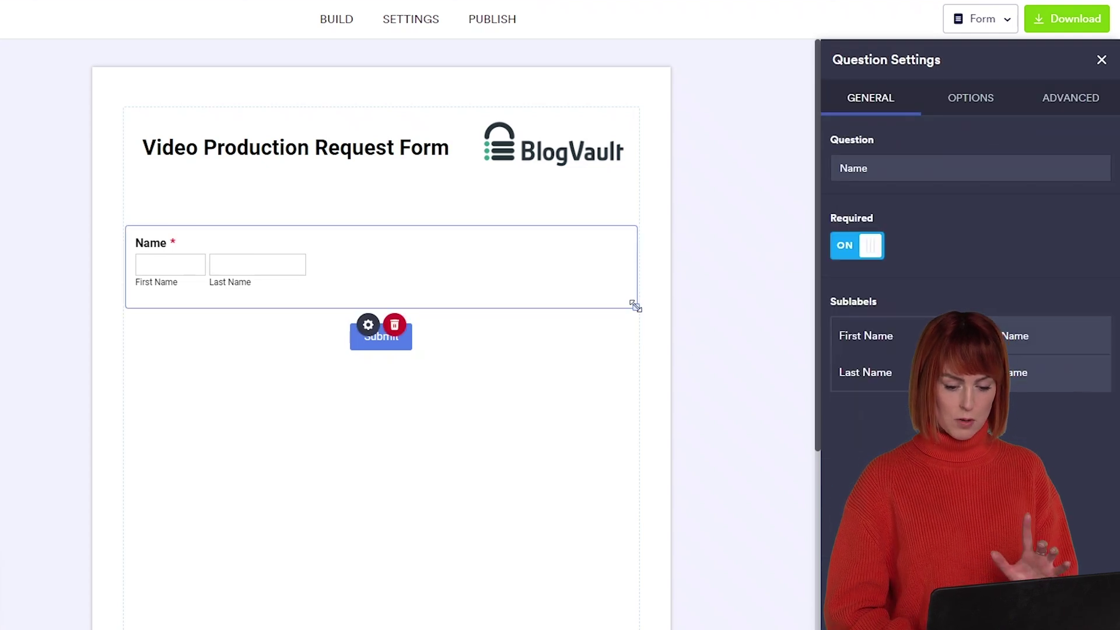
{"action": "left_click_drag", "start_coordinate": [635, 306], "coordinate": [333, 297]}
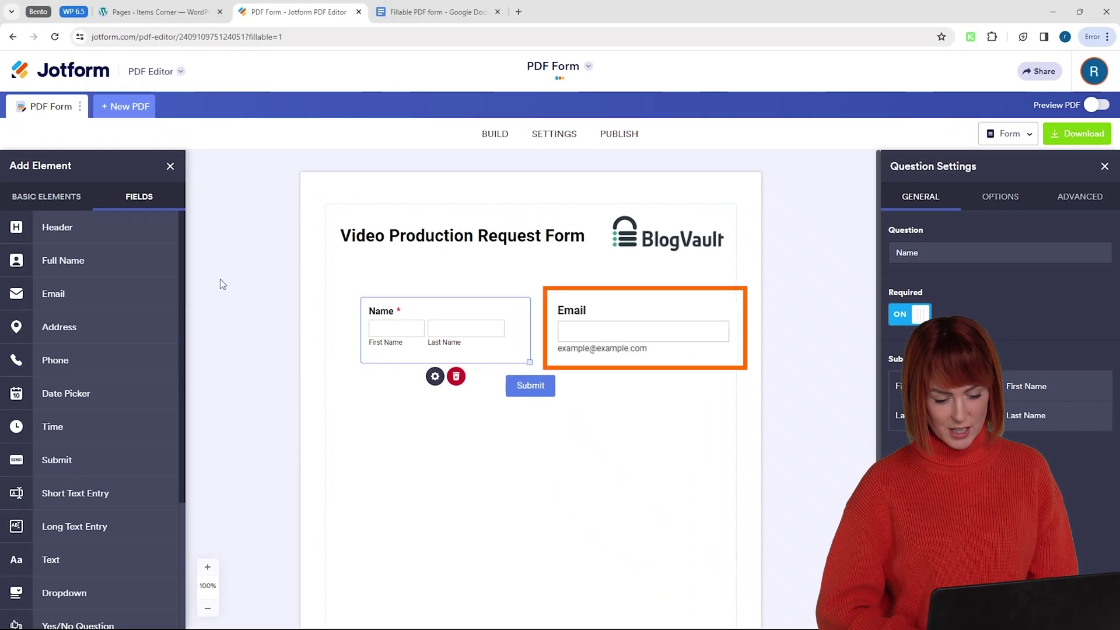
{"action": "left_click", "coordinate": [95, 293]}
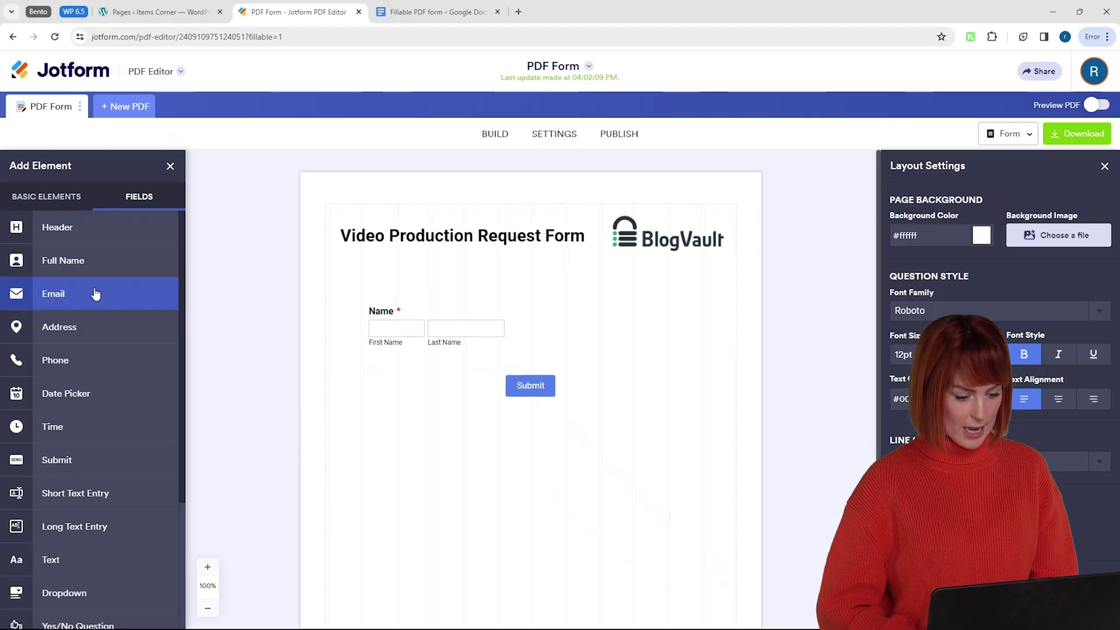
{"action": "mouse_move", "coordinate": [96, 293]}
{"action": "left_mouse_down"}
{"action": "mouse_move", "coordinate": [510, 399]}
{"action": "mouse_move", "coordinate": [512, 424]}
{"action": "mouse_move", "coordinate": [680, 334]}
{"action": "left_mouse_up"}
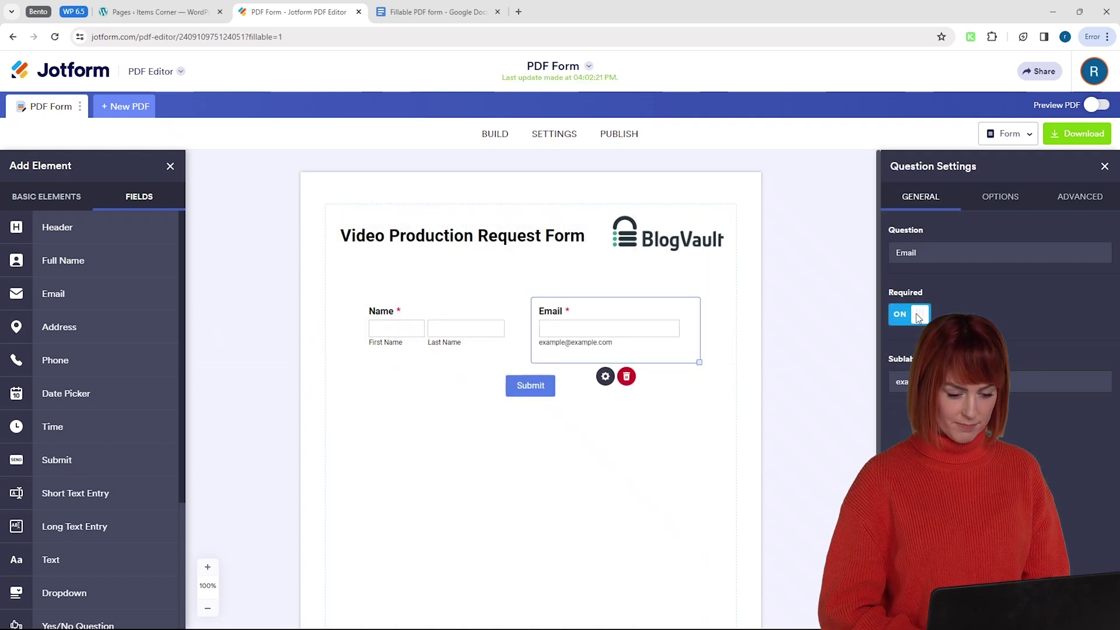
{"action": "left_click", "coordinate": [725, 423]}
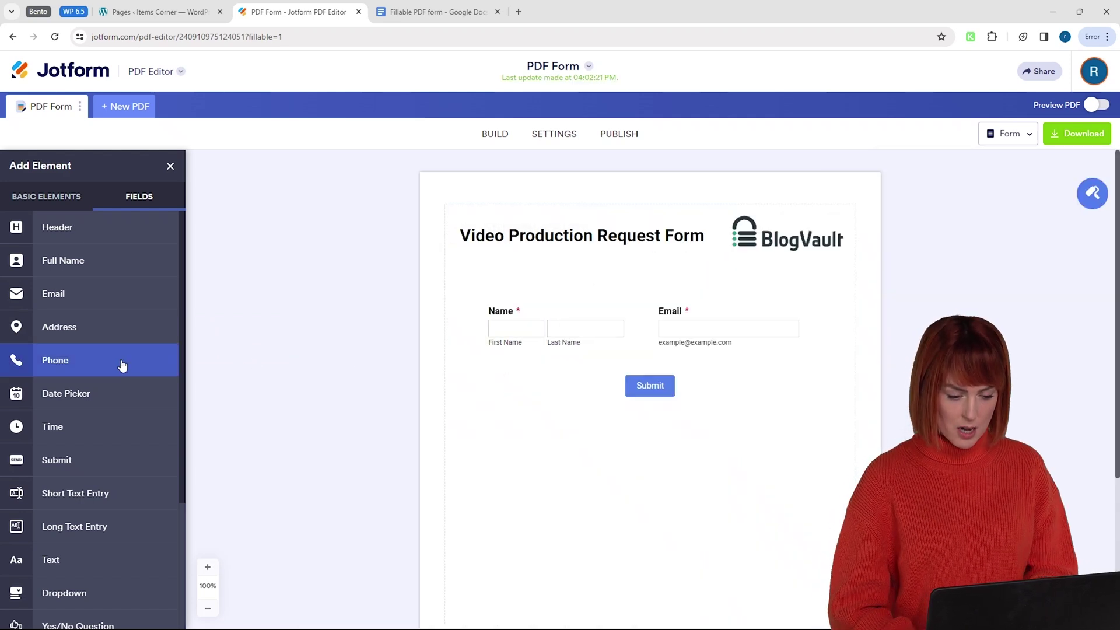
Add a Phone Number field and an Appointment Date picker beside it.
{"action": "left_click_drag", "start_coordinate": [120, 365], "coordinate": [598, 408]}
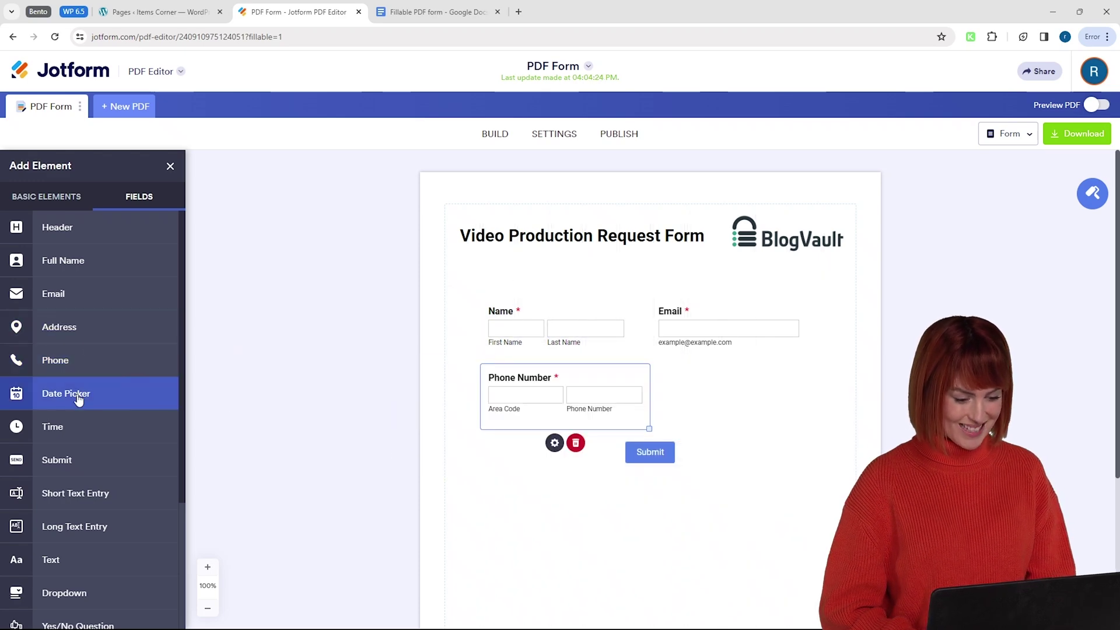
{"action": "left_click_drag", "start_coordinate": [81, 399], "coordinate": [688, 389]}
{"action": "left_click", "coordinate": [690, 444]}
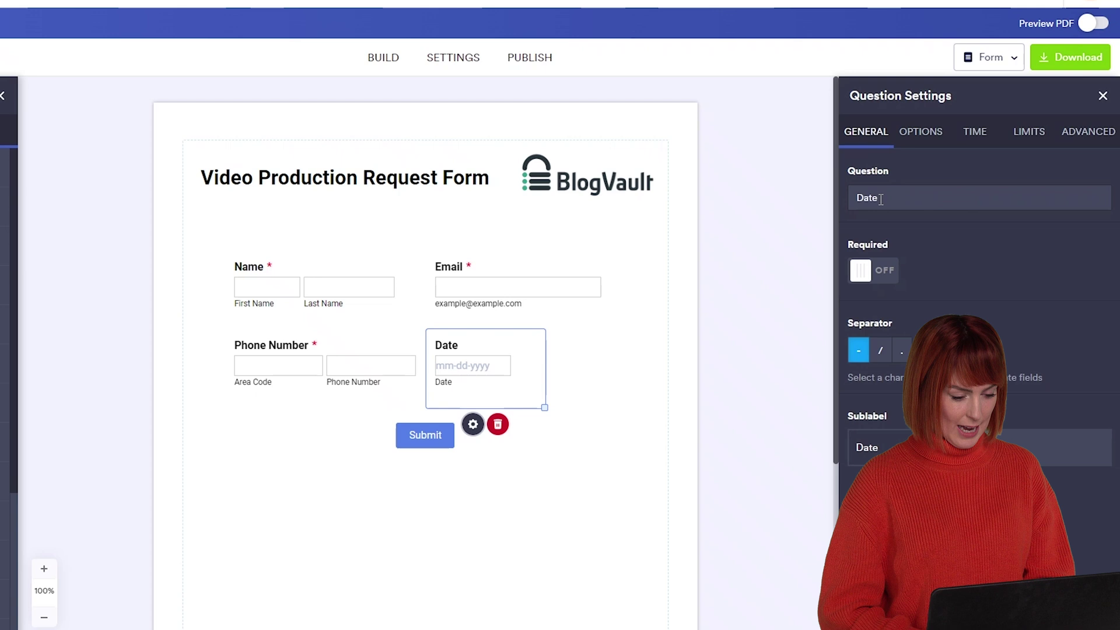
{"action": "type", "text": "Appointment"}
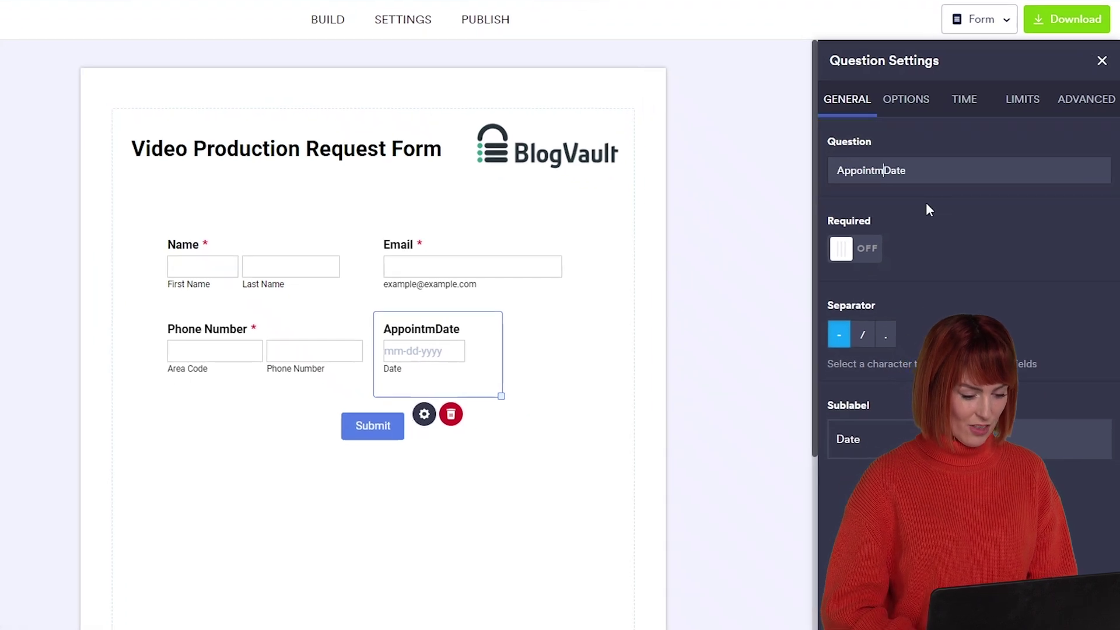
Set the date format to day-month-year, trying and then removing a today's-date default.
{"action": "left_click", "coordinate": [906, 99]}
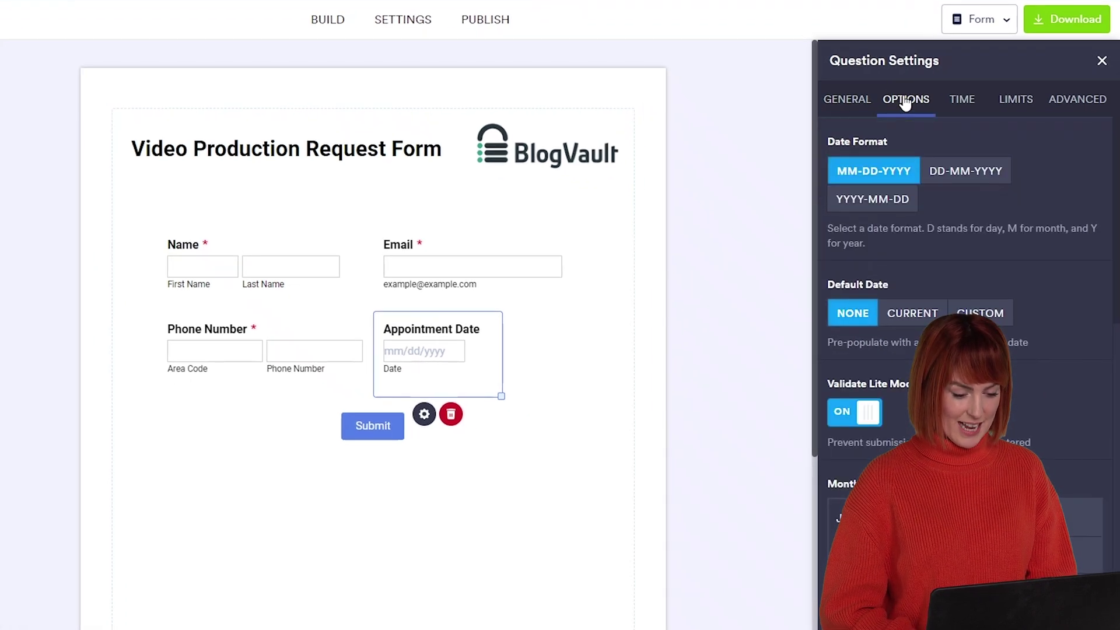
{"action": "left_click", "coordinate": [965, 170]}
{"action": "scroll", "coordinate": [967, 219], "scroll_direction": "down", "scroll_amount": 1}
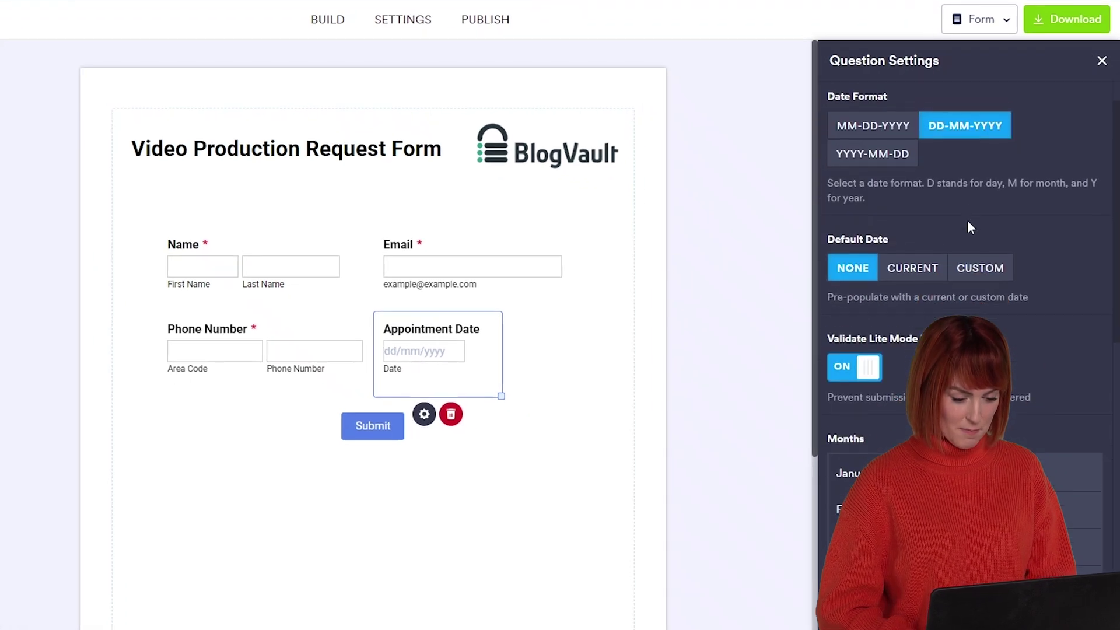
{"action": "left_click", "coordinate": [919, 266]}
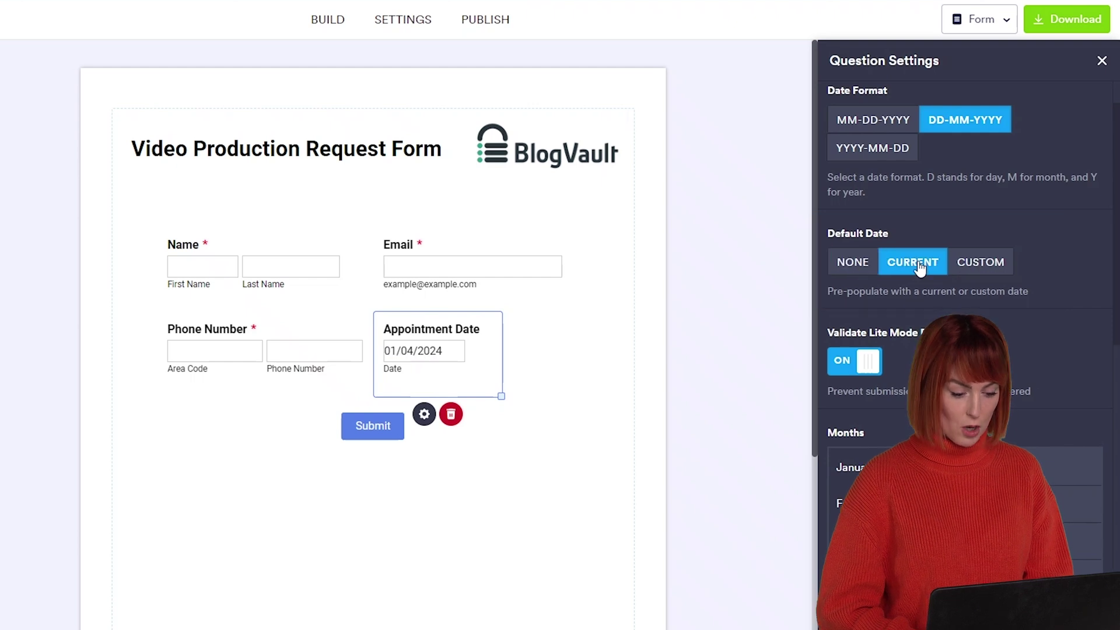
{"action": "left_click", "coordinate": [862, 263]}
{"action": "scroll", "coordinate": [929, 299], "scroll_direction": "down", "scroll_amount": 2}
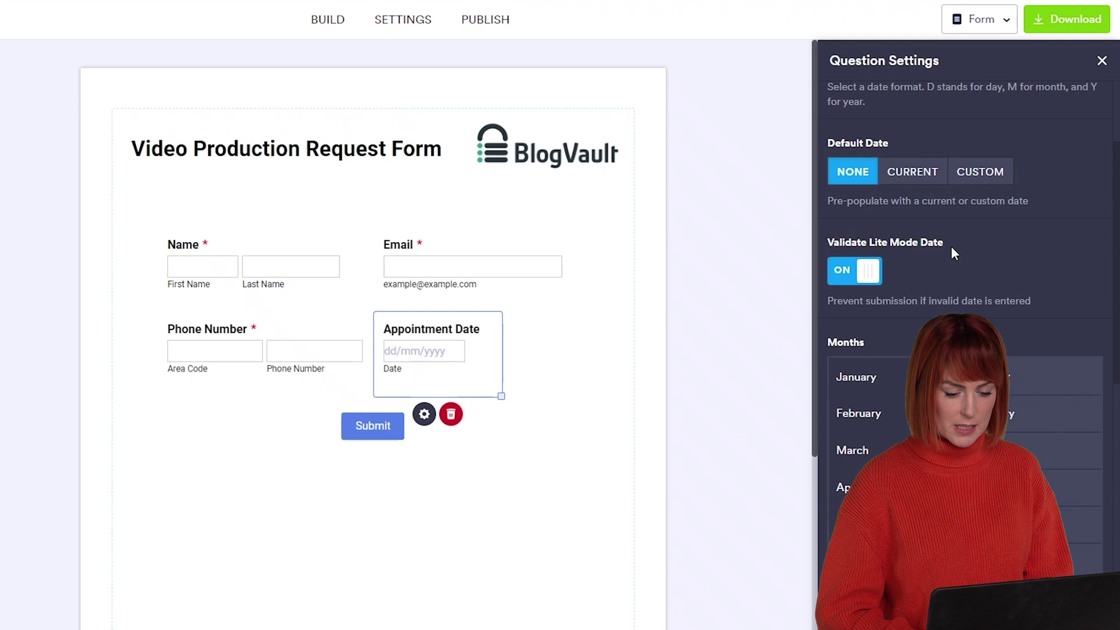
{"action": "scroll", "coordinate": [1038, 116], "scroll_direction": "up", "scroll_amount": 3}
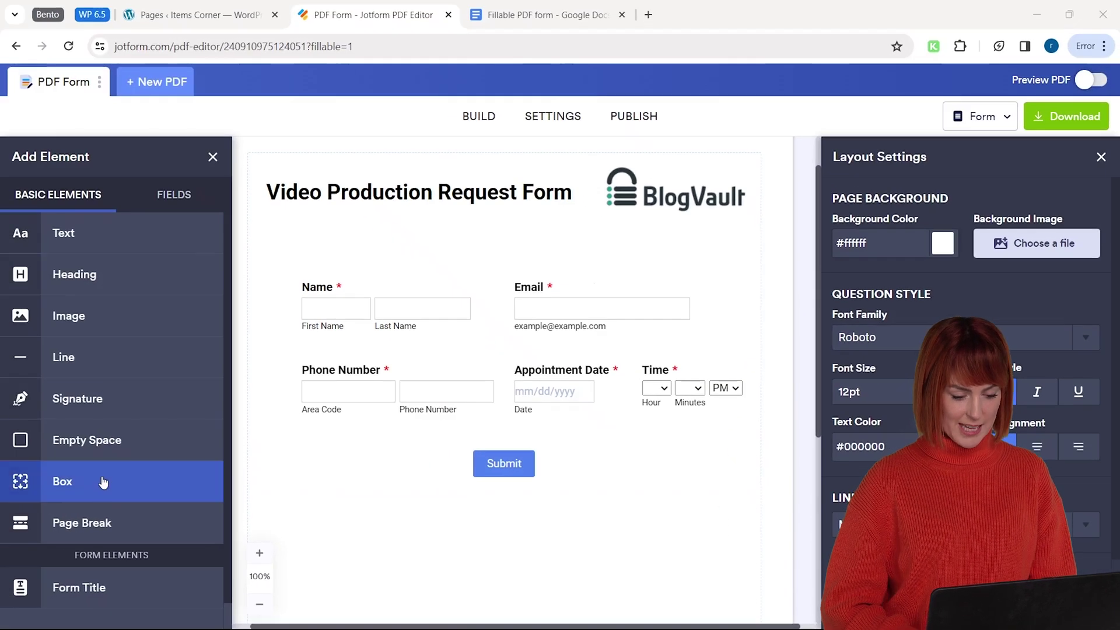
Add a Box behind the contact fields with light green #b8e986 background.
{"action": "left_click", "coordinate": [60, 479]}
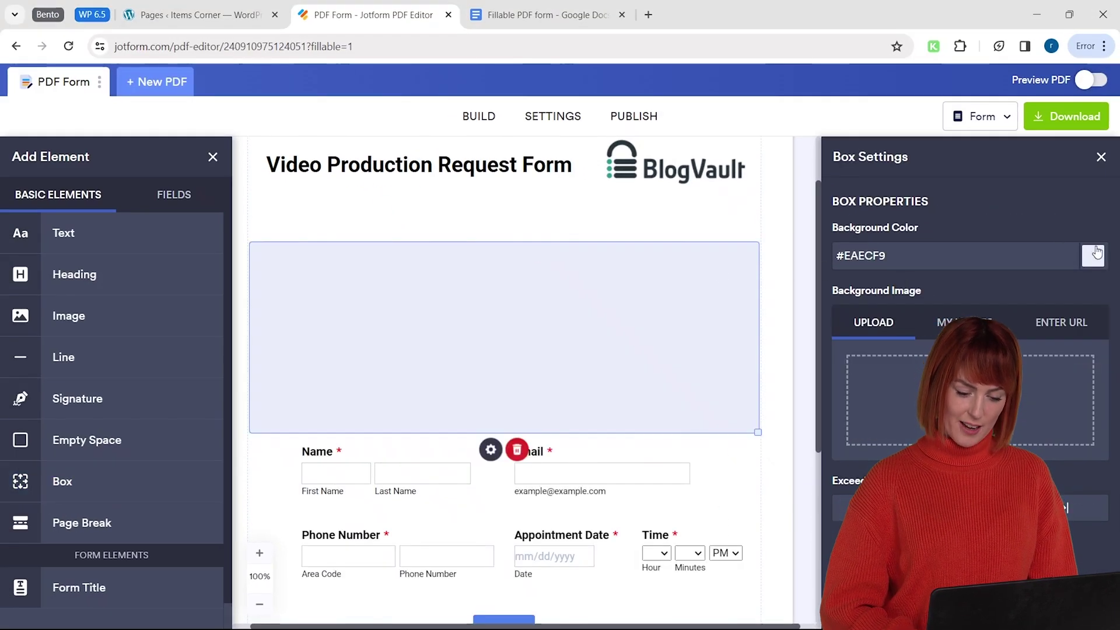
{"action": "left_click", "coordinate": [1096, 255]}
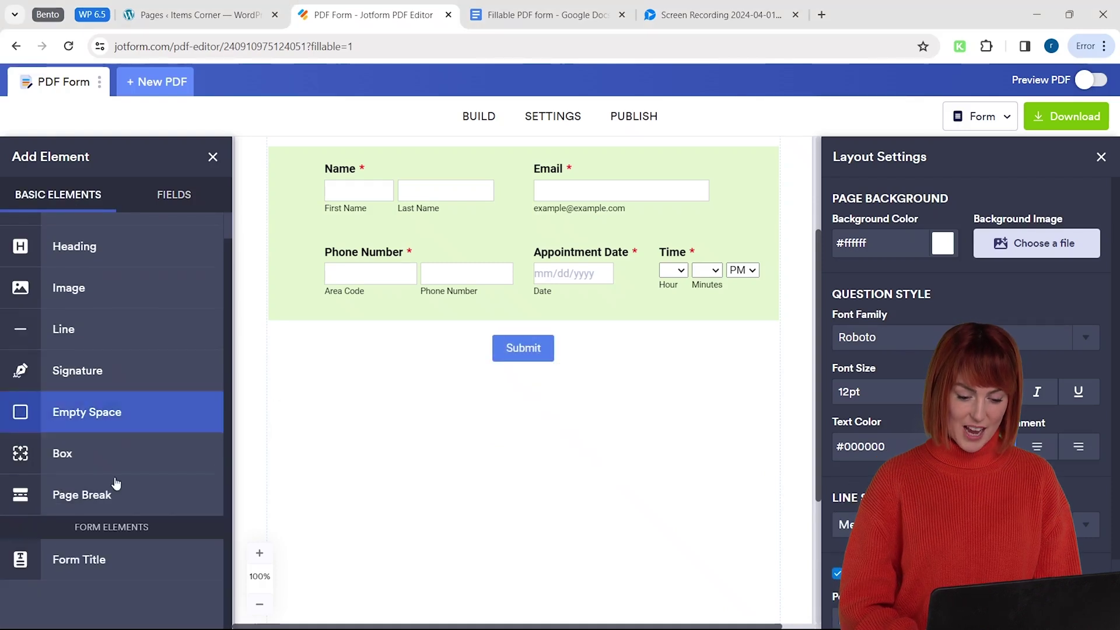
Add a second box and a required multiple-choice question titled 'Services Required'.
{"action": "left_click_drag", "start_coordinate": [91, 456], "coordinate": [327, 467]}
{"action": "scroll", "coordinate": [140, 438], "scroll_direction": "down", "scroll_amount": 3}
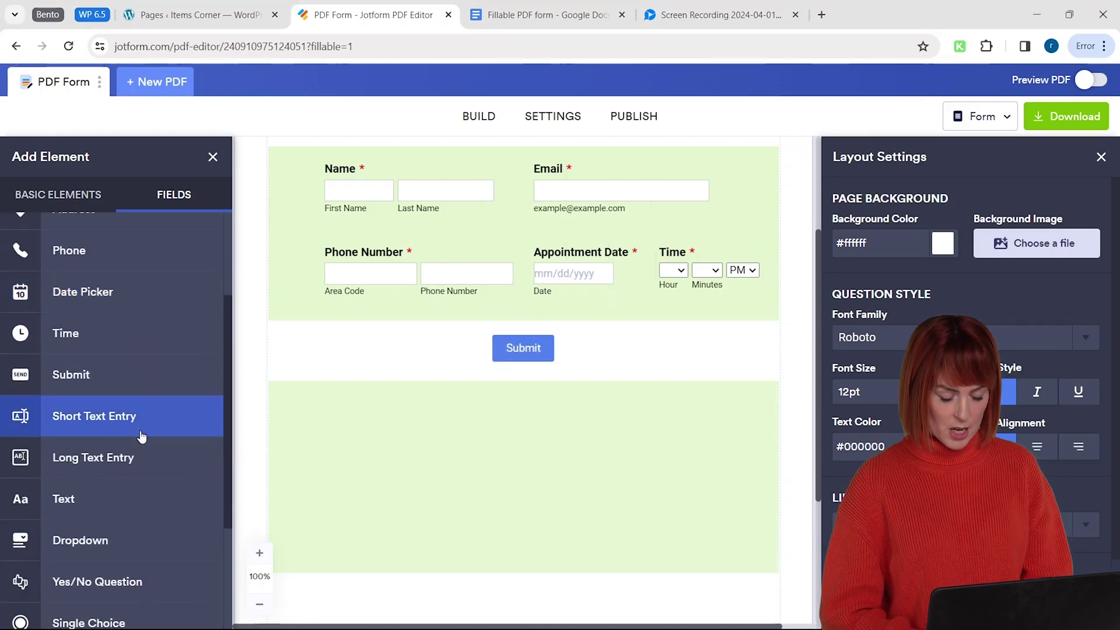
{"action": "scroll", "coordinate": [142, 436], "scroll_direction": "down", "scroll_amount": 3}
{"action": "left_click", "coordinate": [115, 589]}
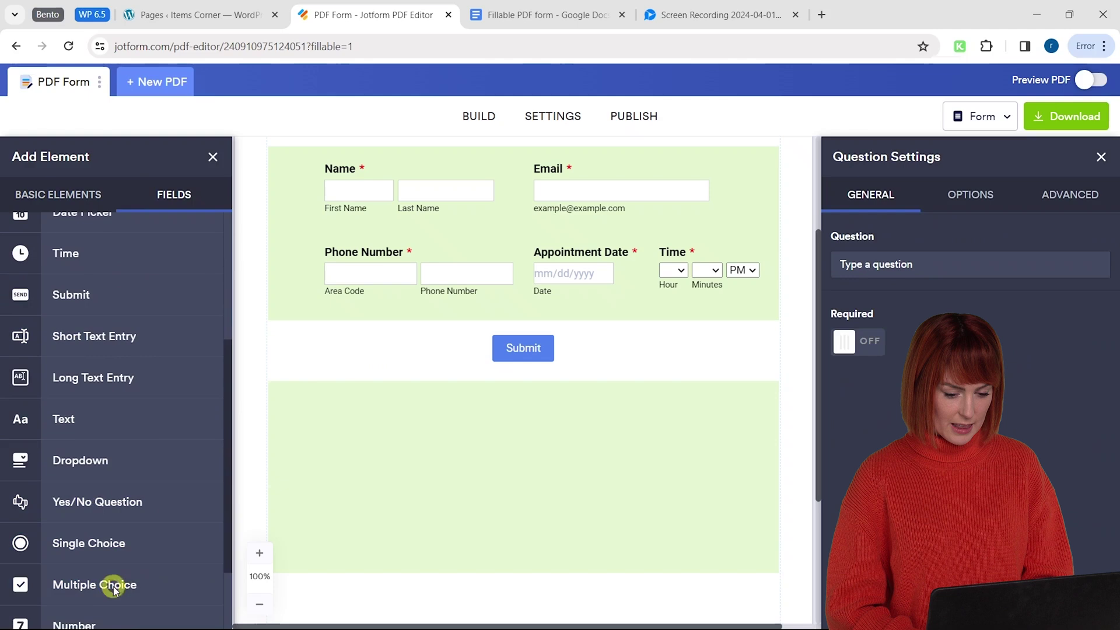
{"action": "left_click", "coordinate": [935, 268]}
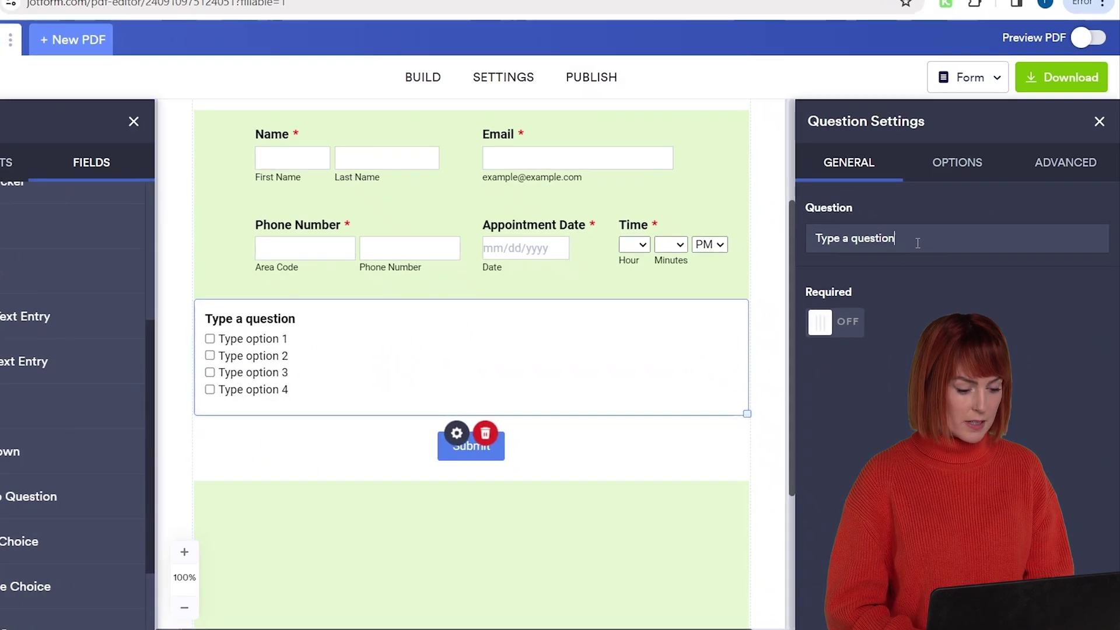
{"action": "left_click_drag", "start_coordinate": [894, 239], "coordinate": [804, 239]}
{"action": "type", "text": "S"}
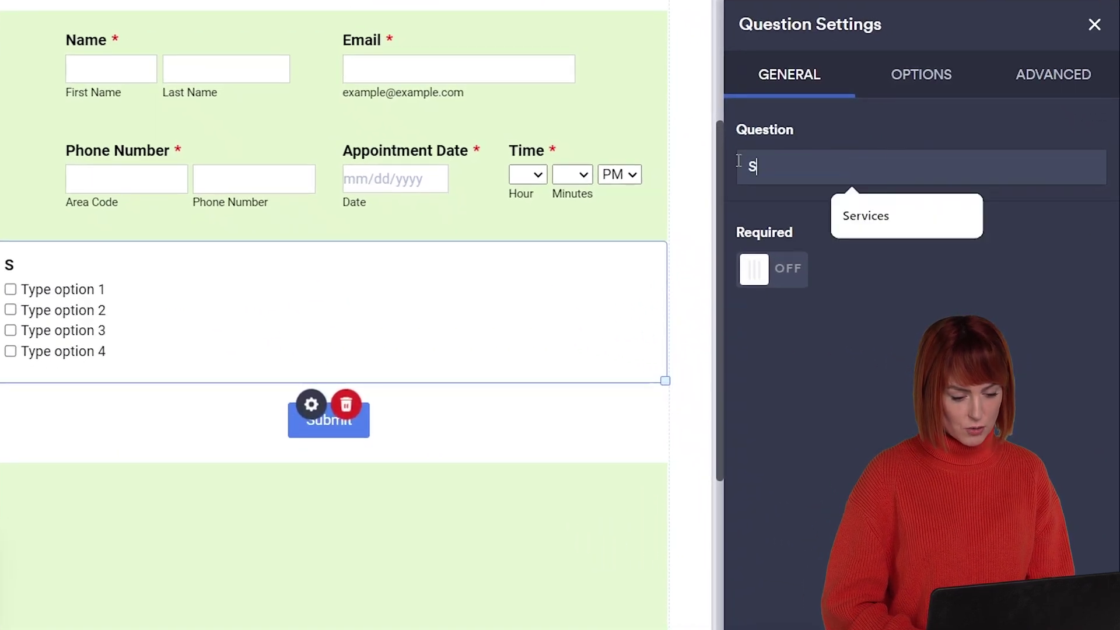
{"action": "type", "text": "ervices Required"}
{"action": "left_click", "coordinate": [771, 268]}
Enter the options Video Shoot, Video Editing, Script Writing, Remastering and Color Grading.
{"action": "left_click", "coordinate": [908, 88]}
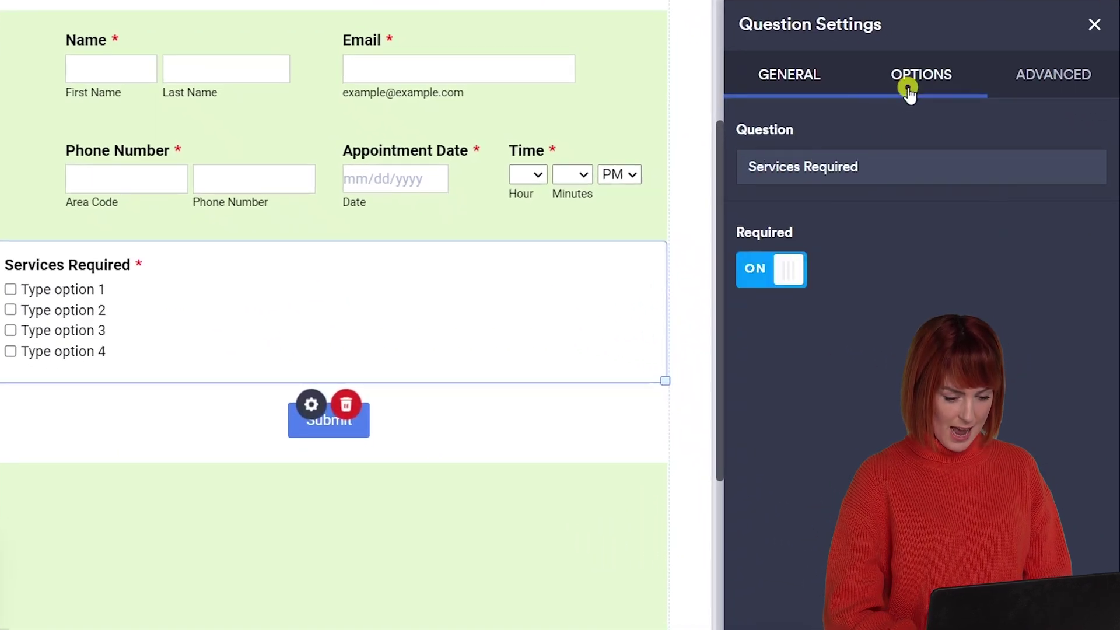
{"action": "key", "text": "ctrl+a"}
{"action": "type", "text": "Video Shoot"}
{"action": "key", "text": "Return"}
{"action": "type", "text": "Video Editing"}
{"action": "key", "text": "Return"}
{"action": "type", "text": "Script Writing"}
{"action": "key", "text": "Return"}
{"action": "type", "text": "Remaste"}
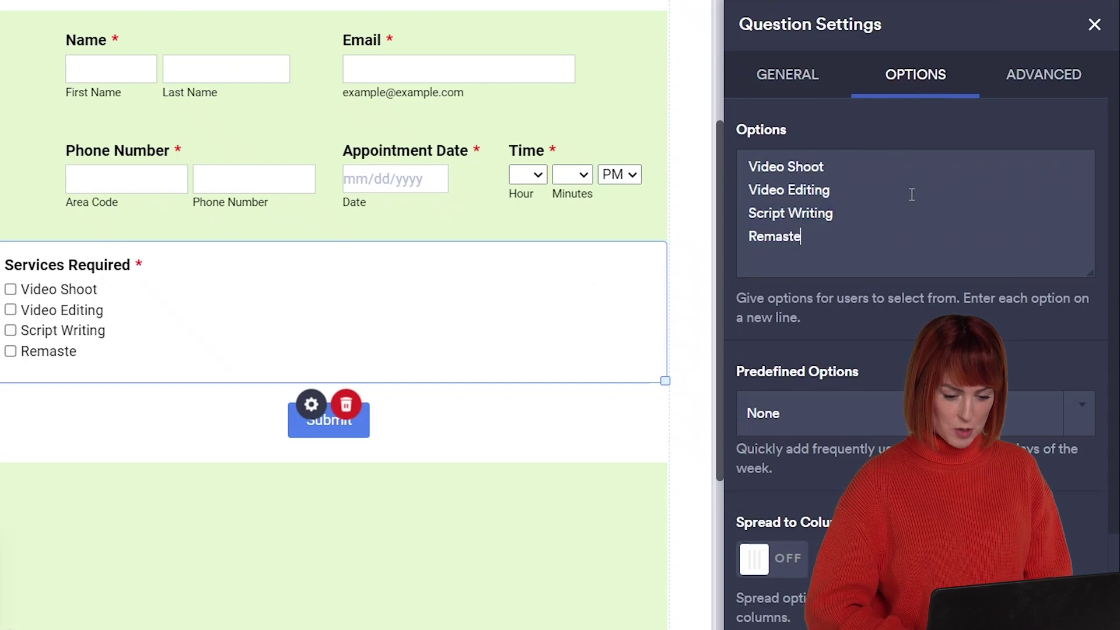
{"action": "type", "text": "ring and Color Grading"}
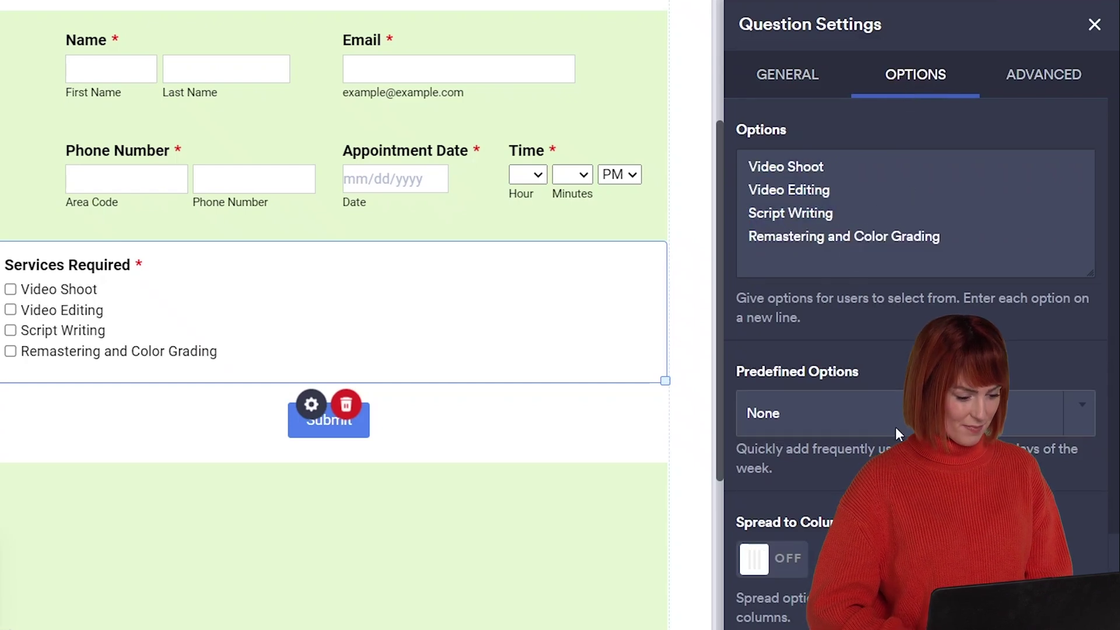
Spread the services into two columns and add an Other option.
{"action": "scroll", "coordinate": [897, 428], "scroll_direction": "down", "scroll_amount": 1}
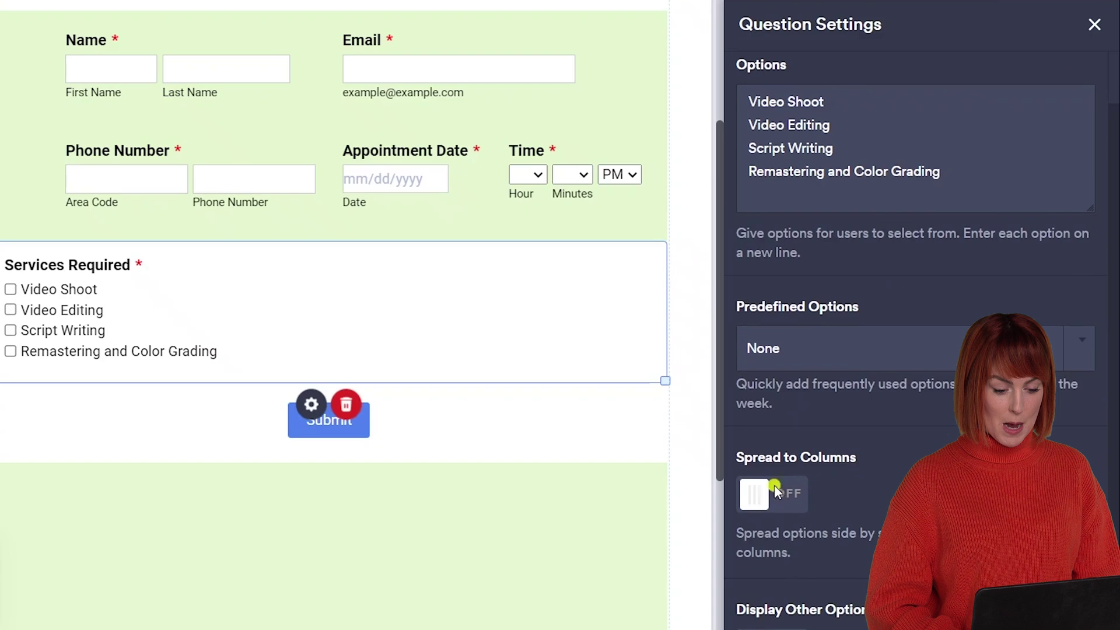
{"action": "left_click", "coordinate": [782, 492]}
{"action": "scroll", "coordinate": [785, 493], "scroll_direction": "down", "scroll_amount": 1}
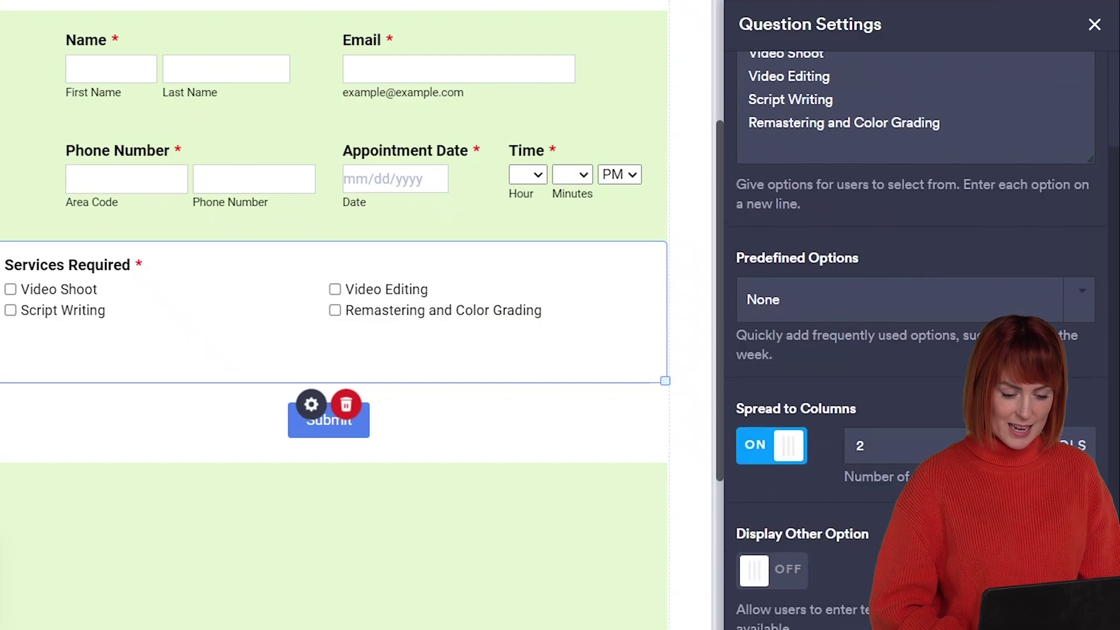
{"action": "left_click", "coordinate": [770, 570]}
{"action": "scroll", "coordinate": [782, 572], "scroll_direction": "up", "scroll_amount": 3}
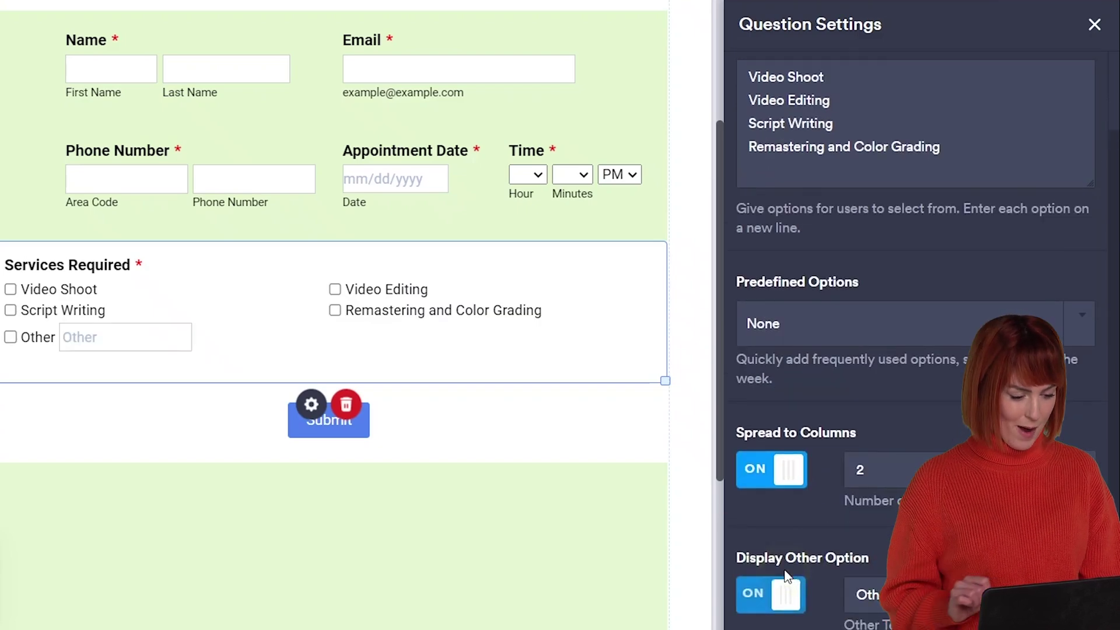
{"action": "left_click", "coordinate": [1052, 74]}
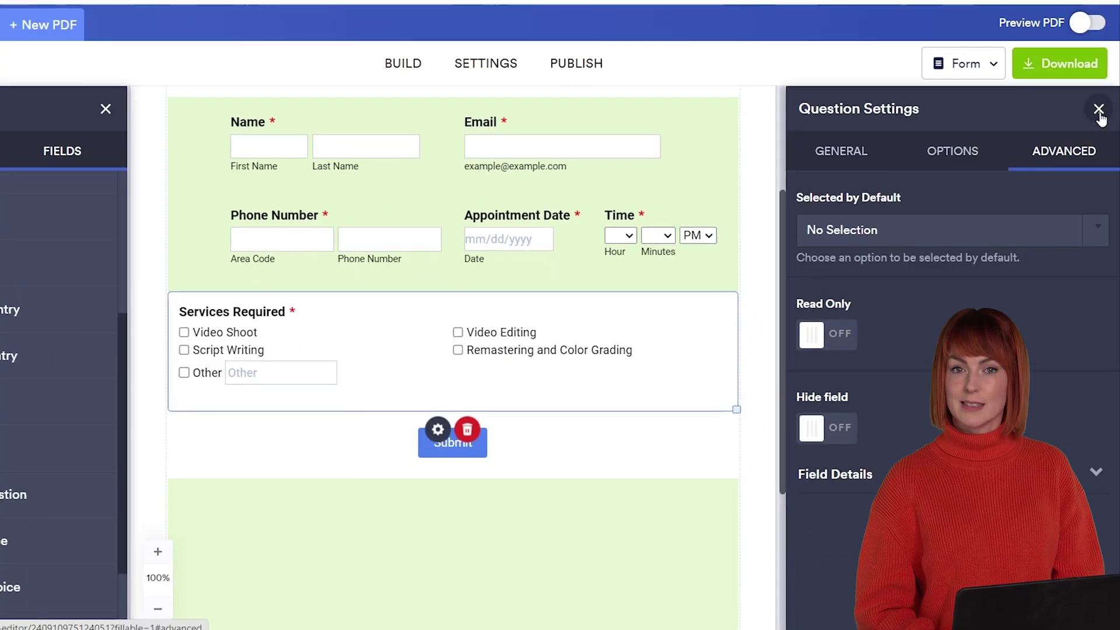
Add a required Address field below Services Required, including a Country selector.
{"action": "left_click", "coordinate": [1094, 25]}
{"action": "scroll", "coordinate": [138, 414], "scroll_direction": "up", "scroll_amount": 5}
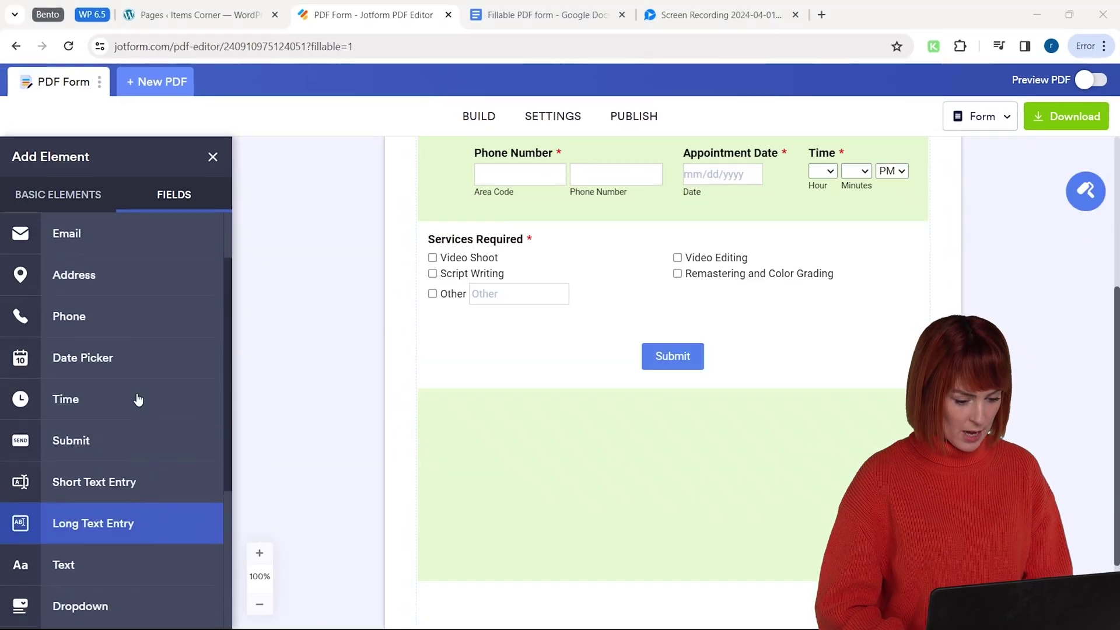
{"action": "left_click_drag", "start_coordinate": [107, 320], "coordinate": [671, 443]}
{"action": "left_click", "coordinate": [655, 537]}
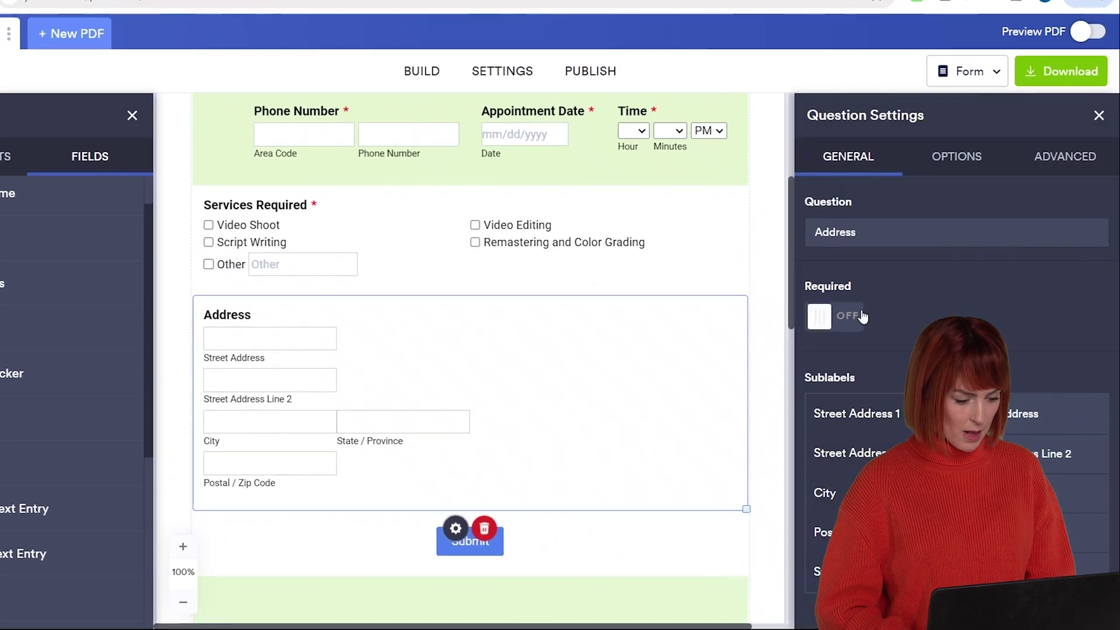
{"action": "left_click", "coordinate": [862, 315]}
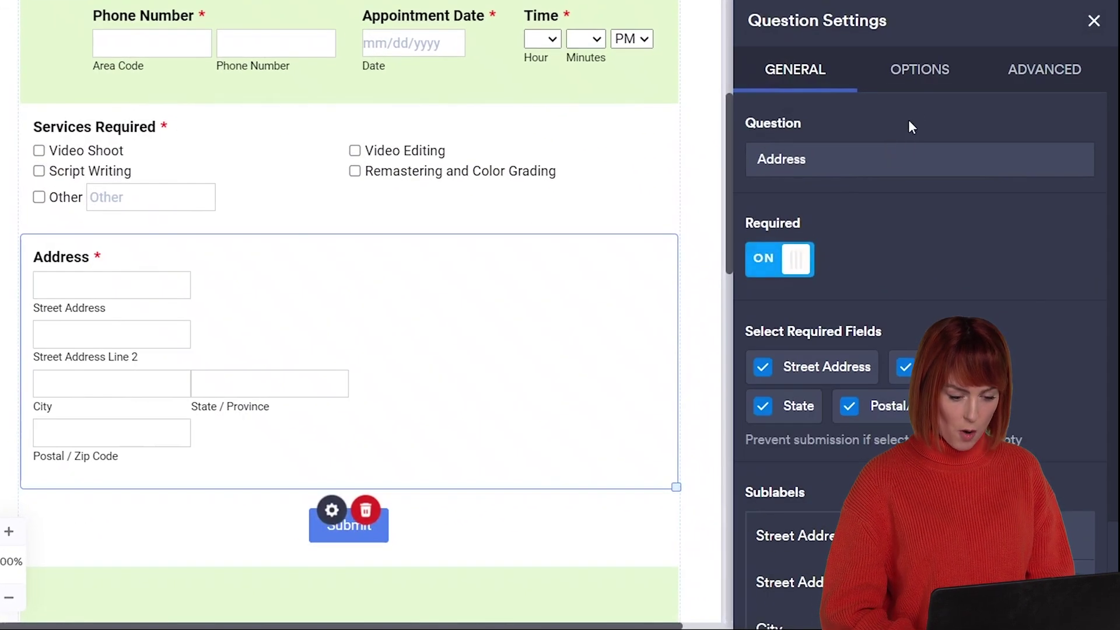
{"action": "left_click", "coordinate": [920, 82]}
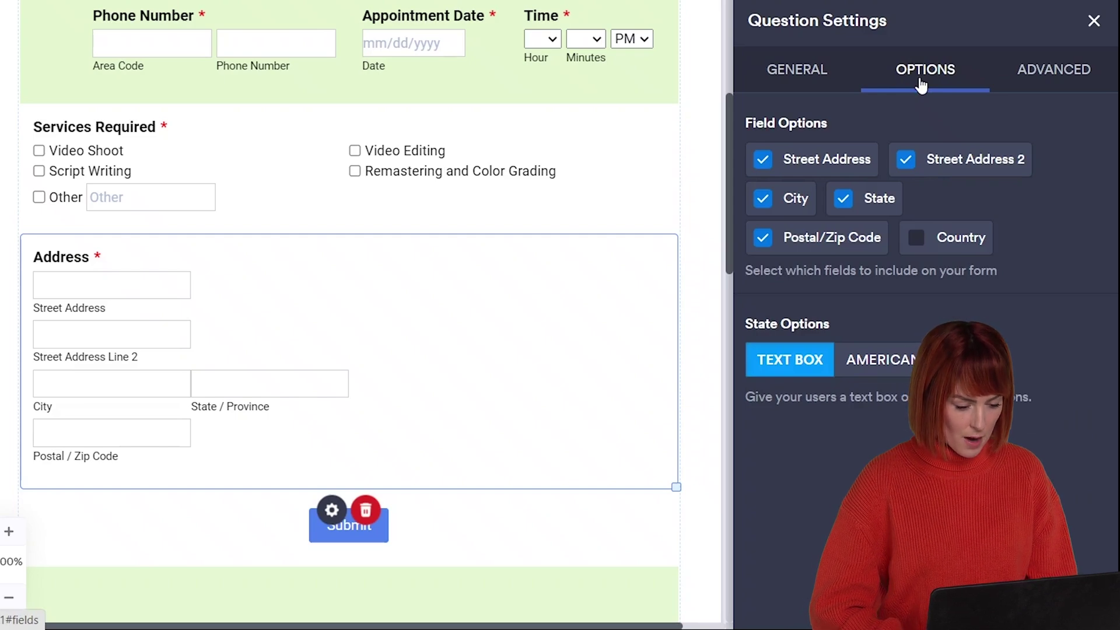
{"action": "left_click", "coordinate": [926, 238]}
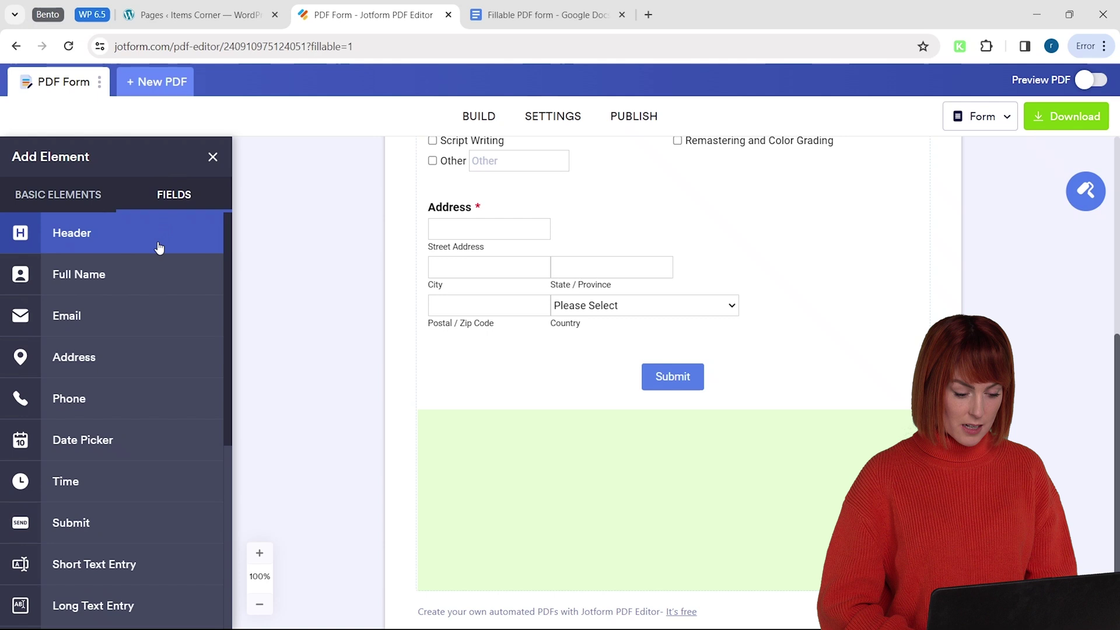
Add a required dropdown titled 'Payment Options' inside the lower green box.
{"action": "scroll", "coordinate": [146, 491], "scroll_direction": "down", "scroll_amount": 3}
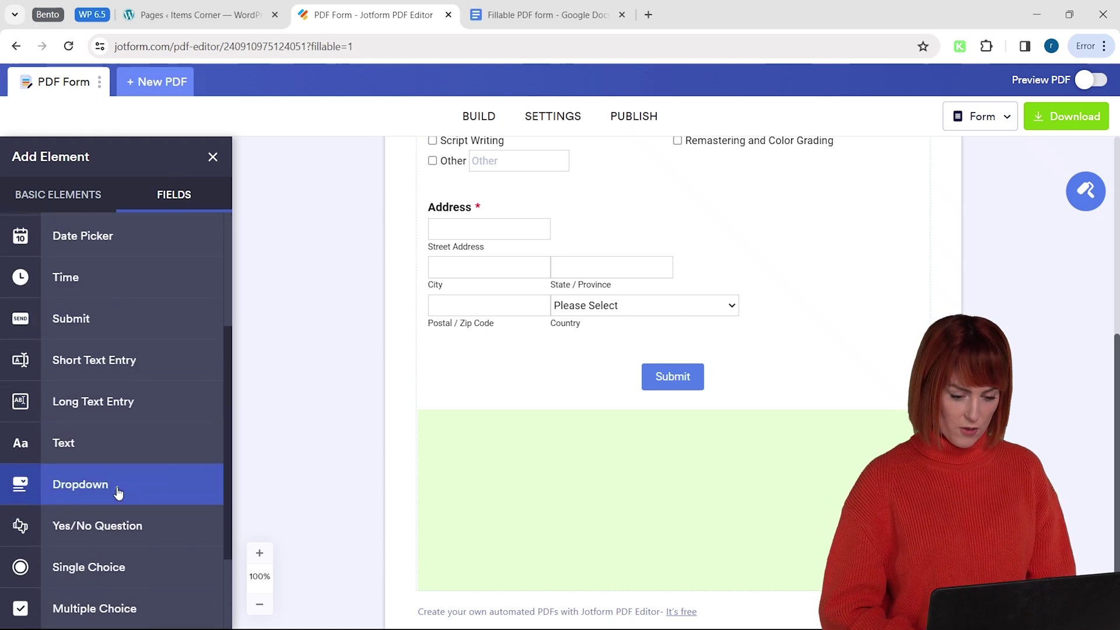
{"action": "left_click_drag", "start_coordinate": [118, 493], "coordinate": [538, 444]}
{"action": "left_click", "coordinate": [553, 361]}
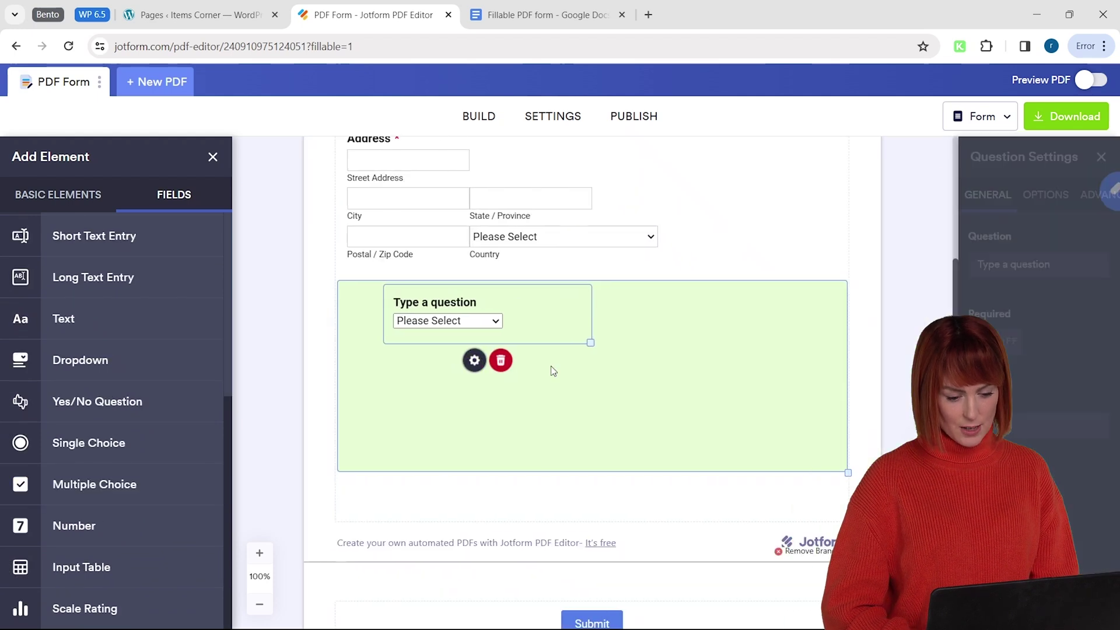
{"action": "type", "text": "Payment Options"}
{"action": "left_click", "coordinate": [856, 342]}
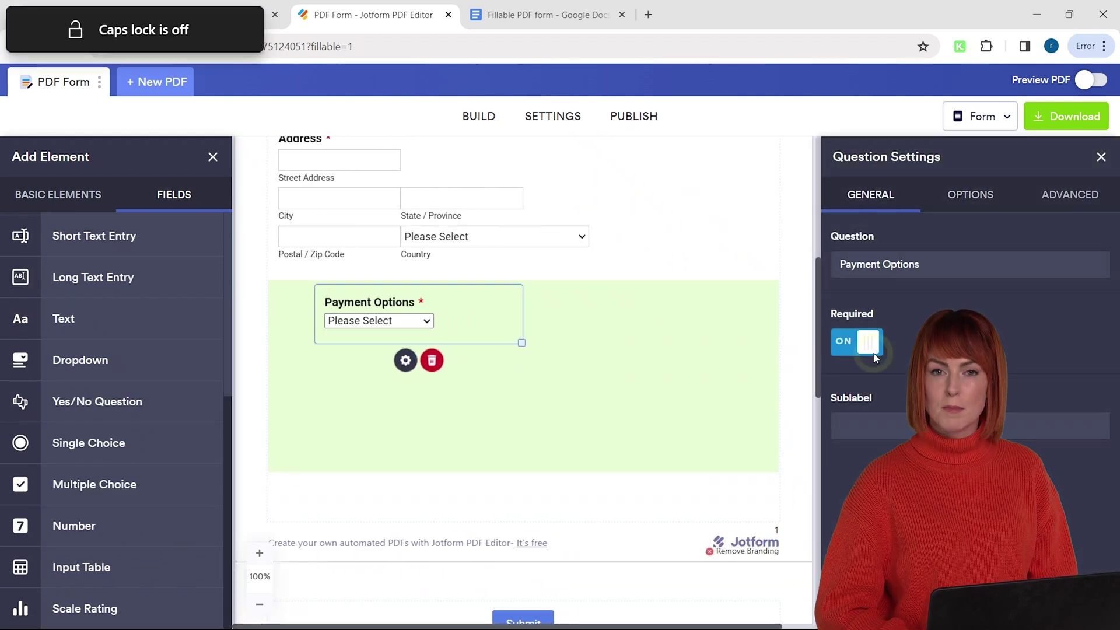
Enter the dropdown choices Credit Card and Debit Card, one per line.
{"action": "left_click", "coordinate": [962, 209]}
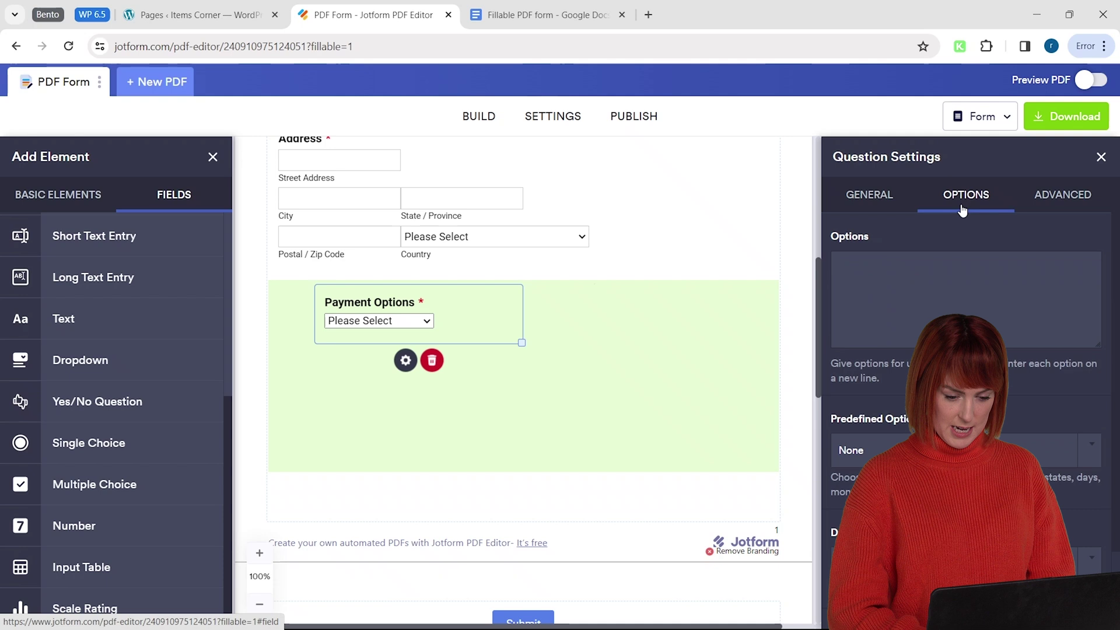
{"action": "left_click", "coordinate": [898, 297]}
{"action": "key", "text": "Caps_Lock"}
{"action": "type", "text": "Cr"}
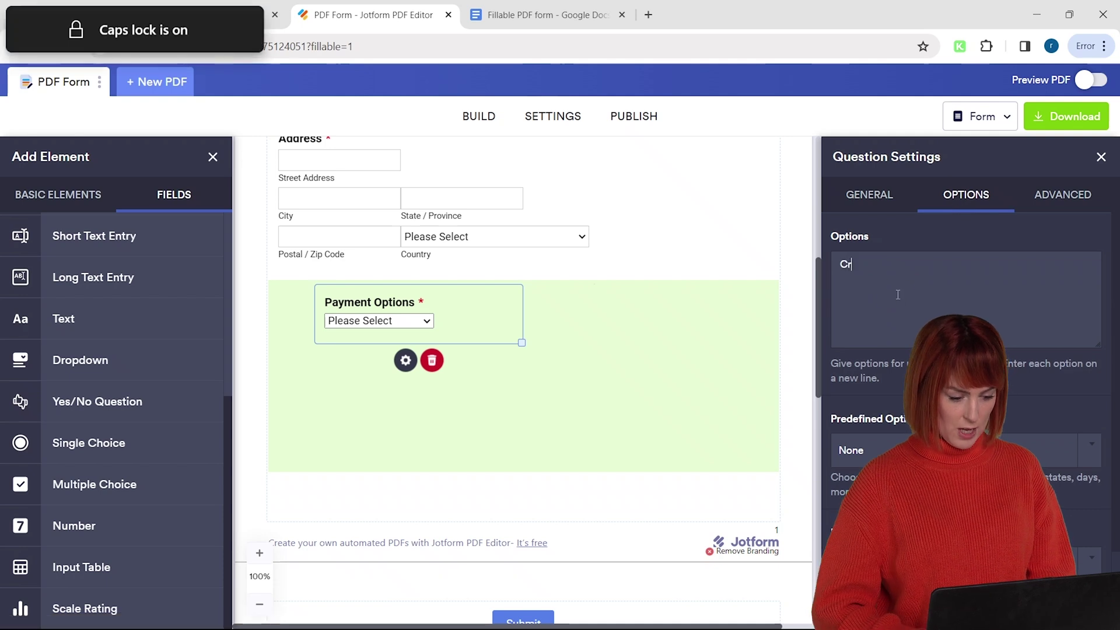
{"action": "type", "text": "edit C"}
{"action": "key", "text": "Caps_Lock"}
{"action": "type", "text": "ard"}
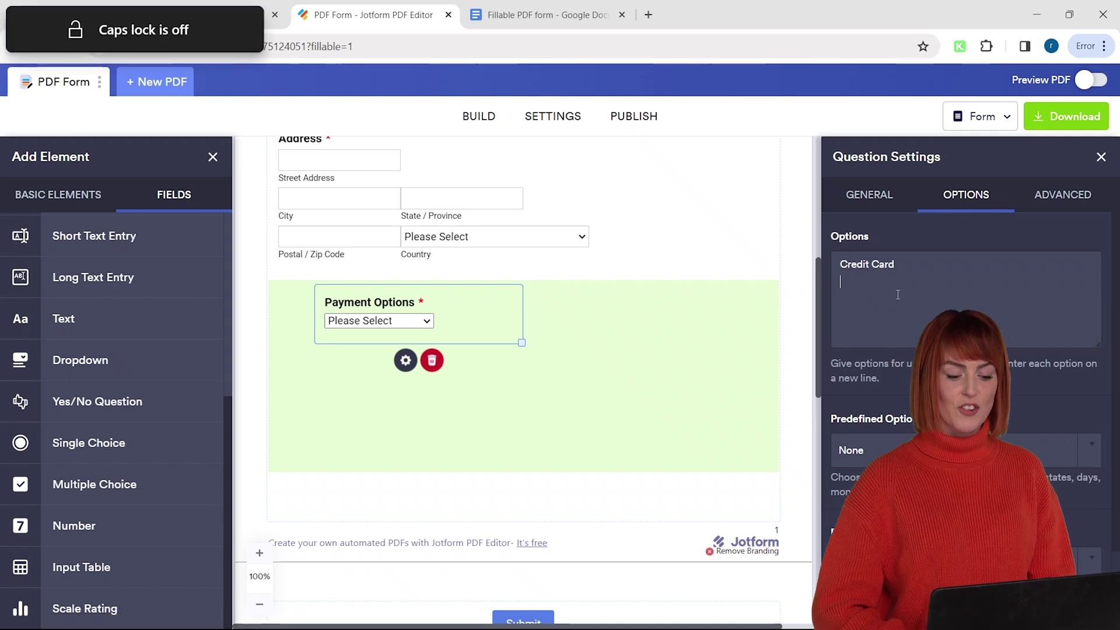
{"action": "key", "text": "Return"}
{"action": "type", "text": "Debit C"}
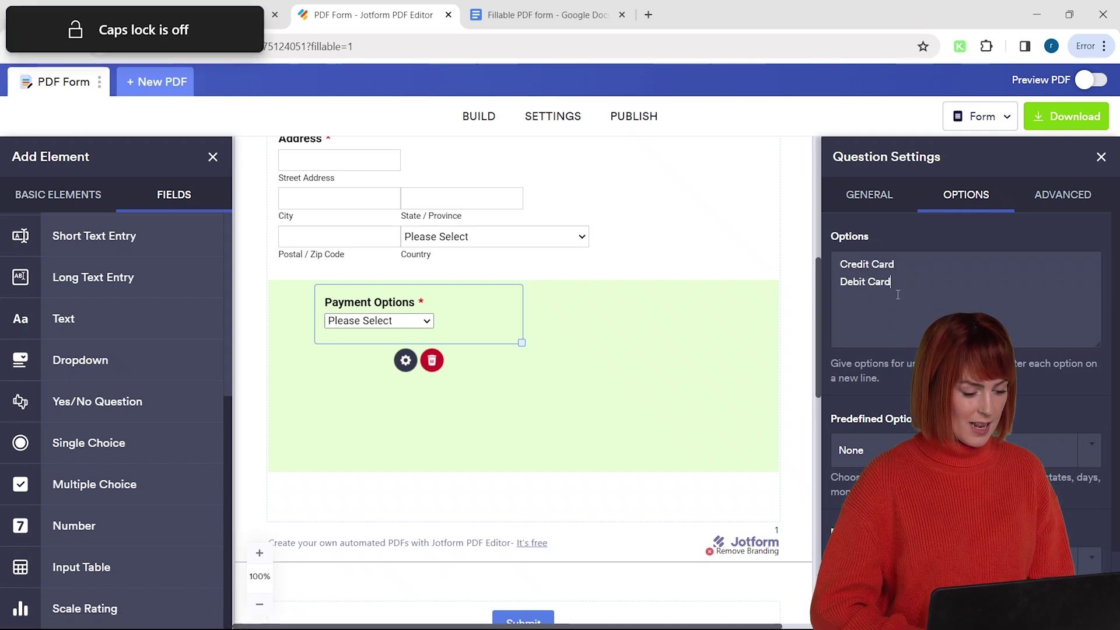
{"action": "type", "text": "ard"}
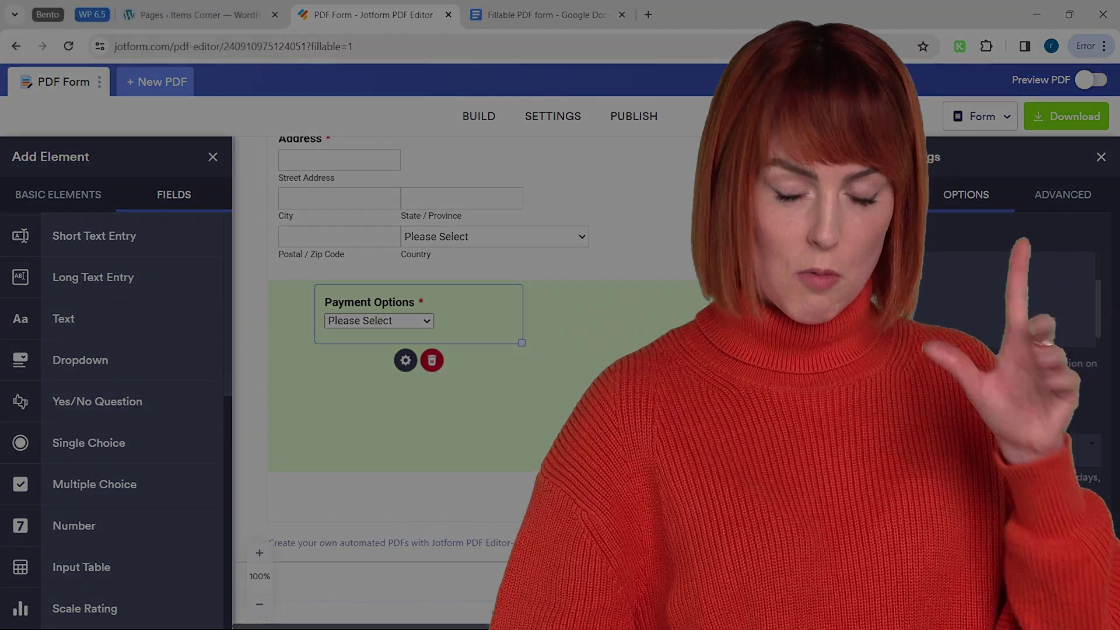
Add a Signature field and an Additional Information text field, then move Submit below them.
{"action": "scroll", "coordinate": [1021, 291], "scroll_direction": "down", "scroll_amount": 2}
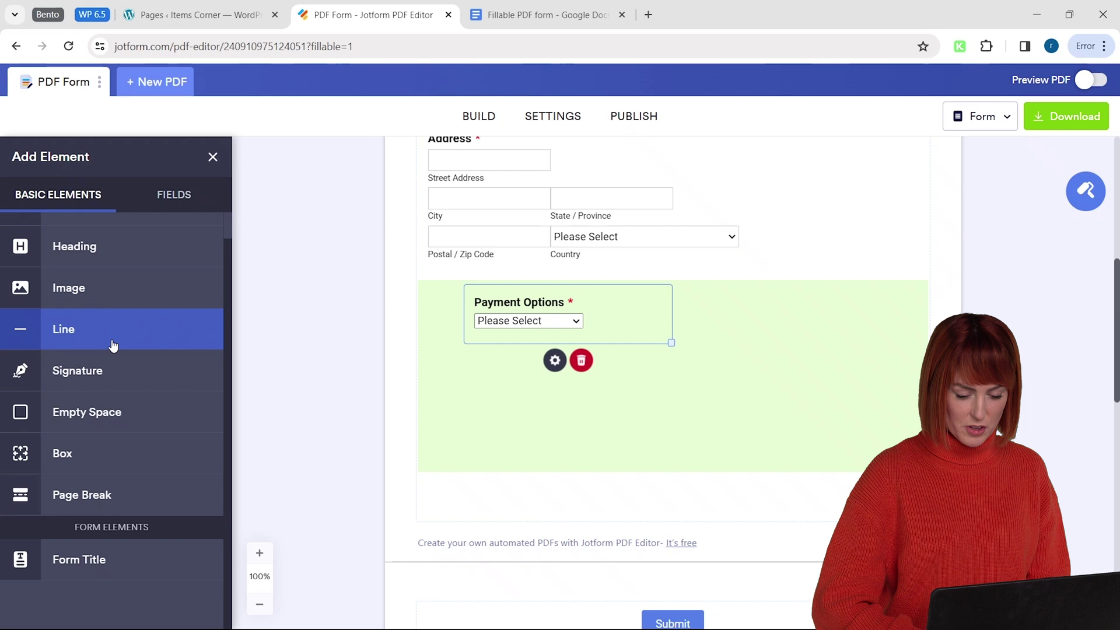
{"action": "mouse_move", "coordinate": [93, 369]}
{"action": "left_mouse_down"}
{"action": "mouse_move", "coordinate": [245, 382]}
{"action": "mouse_move", "coordinate": [537, 454]}
{"action": "mouse_move", "coordinate": [775, 311]}
{"action": "mouse_move", "coordinate": [792, 334]}
{"action": "left_mouse_up"}
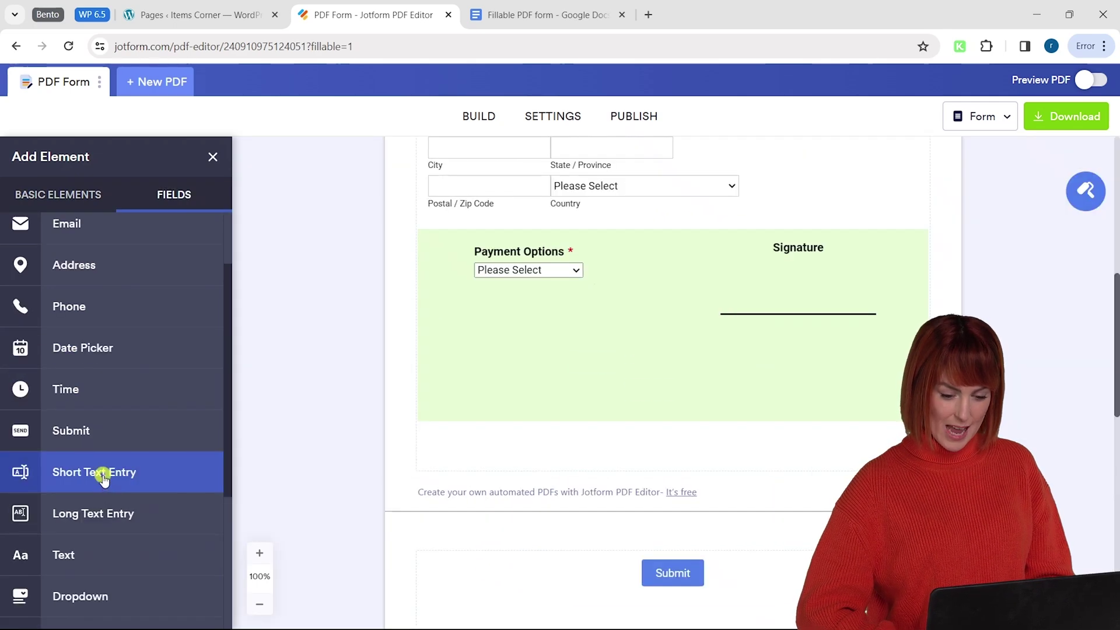
{"action": "left_click_drag", "start_coordinate": [103, 477], "coordinate": [635, 380]}
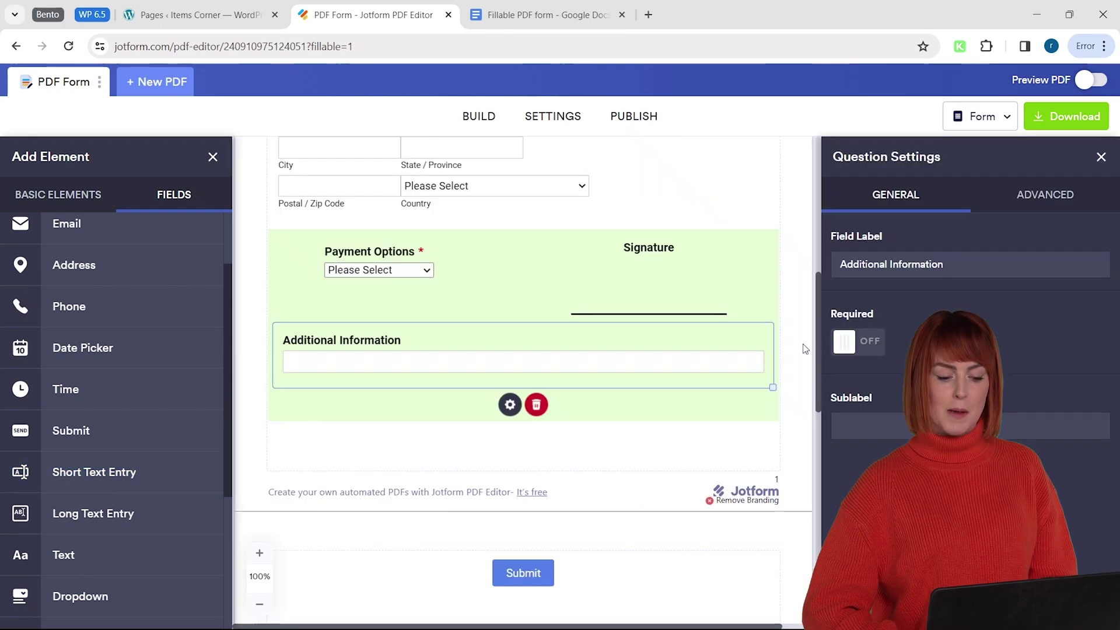
{"action": "left_click", "coordinate": [805, 349]}
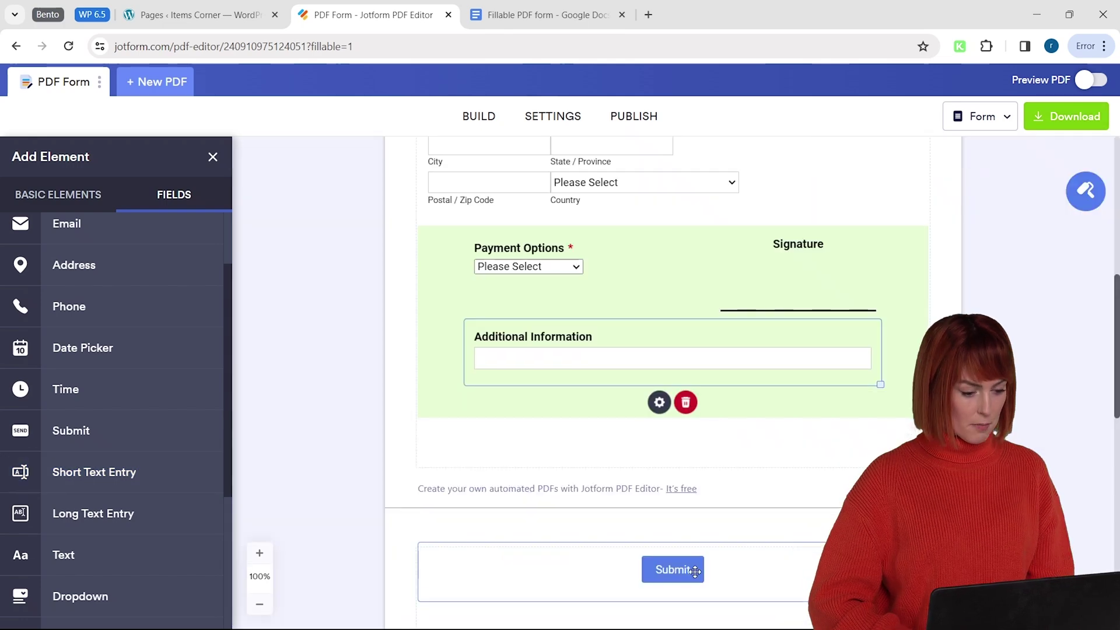
{"action": "left_click_drag", "start_coordinate": [684, 574], "coordinate": [683, 460]}
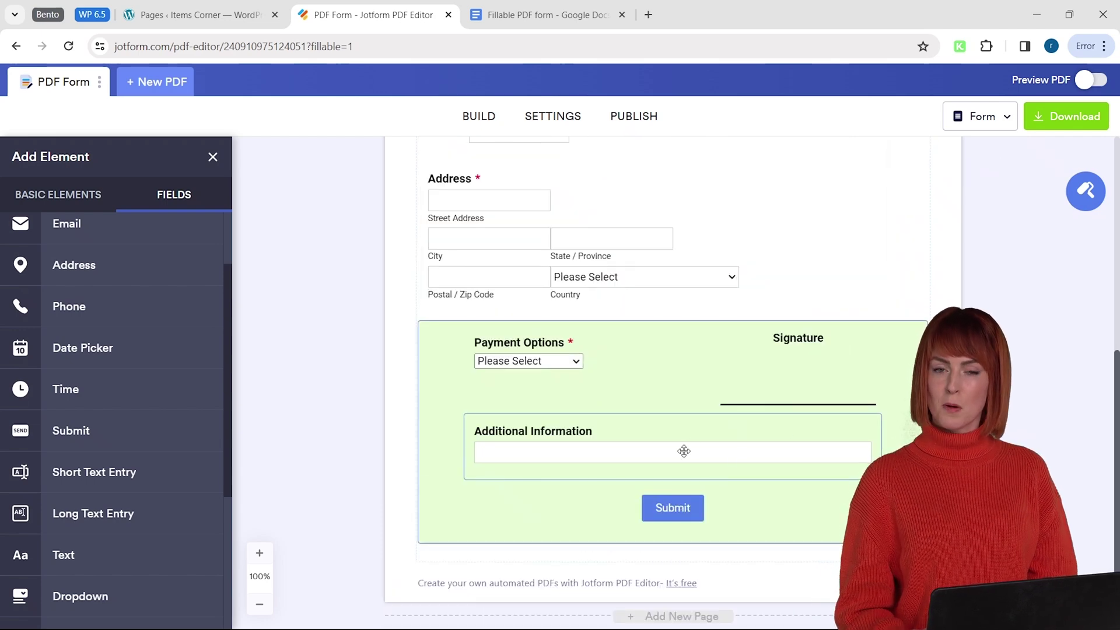
Retitle the form 'Video Form' in Settings and go to its Emails page.
{"action": "scroll", "coordinate": [716, 496], "scroll_direction": "up", "scroll_amount": 8}
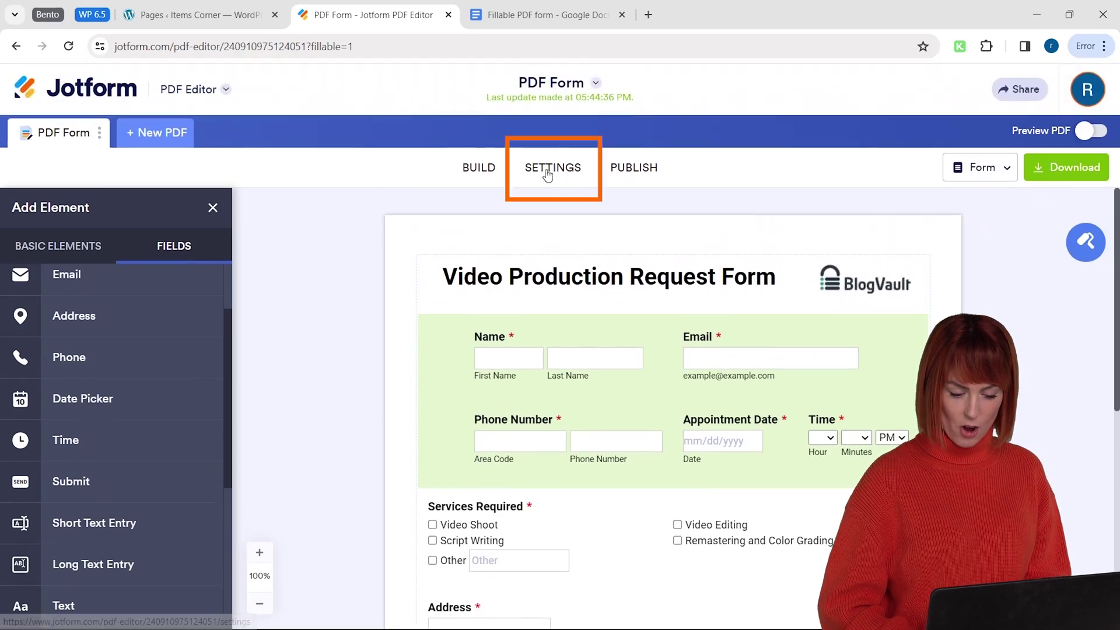
{"action": "left_click", "coordinate": [555, 168]}
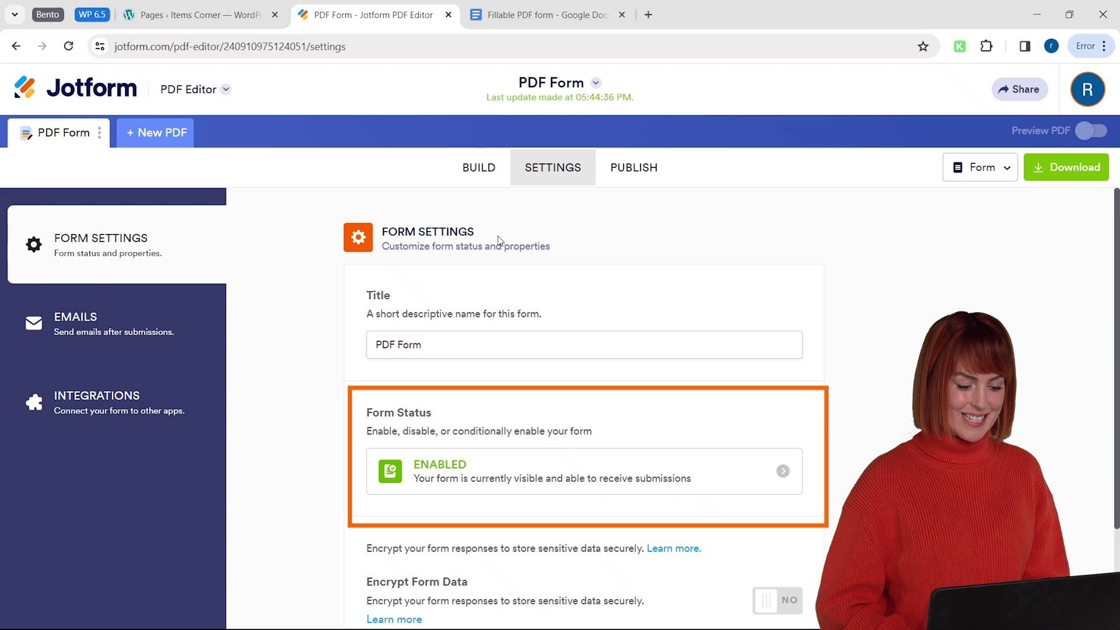
{"action": "scroll", "coordinate": [420, 304], "scroll_direction": "down", "scroll_amount": 1}
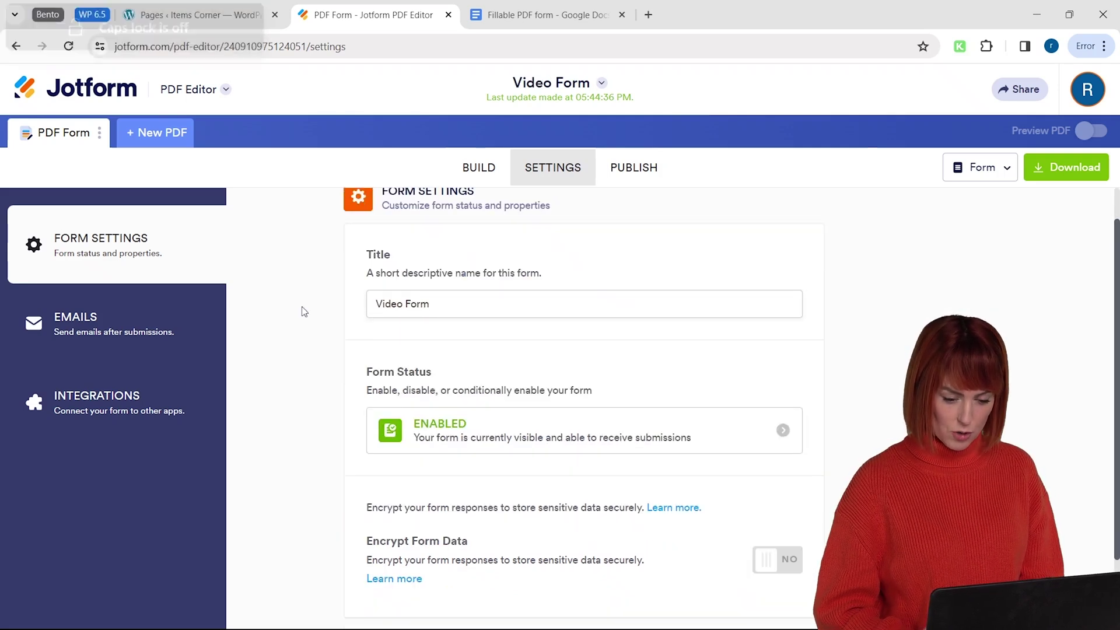
{"action": "left_click", "coordinate": [169, 310]}
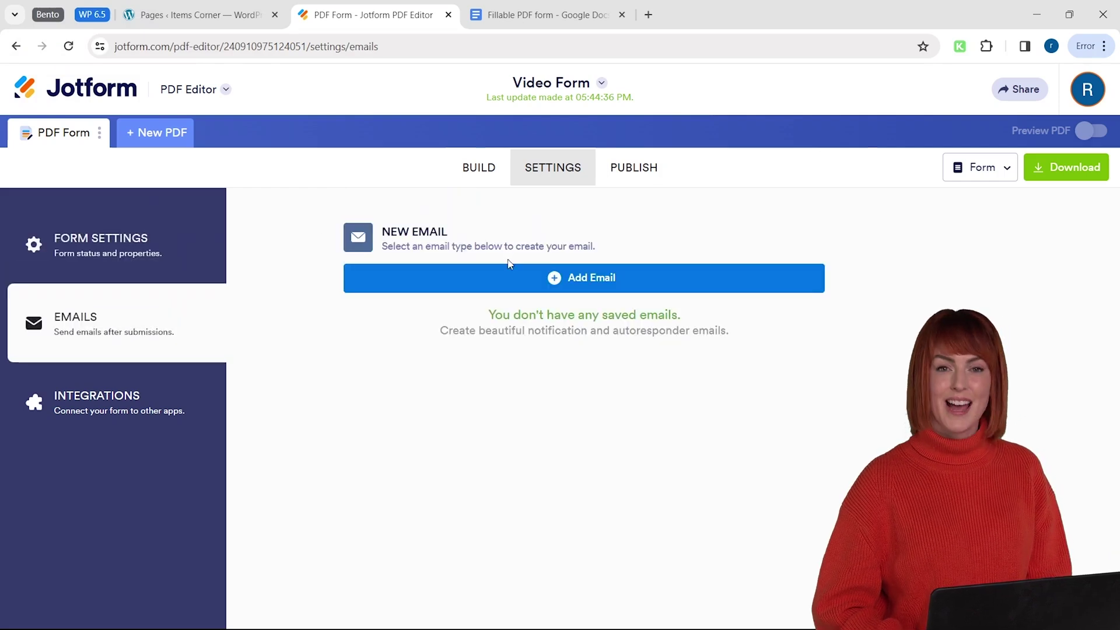
Start a new email and preview the Notification, Autoresponder and Digest email types.
{"action": "left_click", "coordinate": [506, 276]}
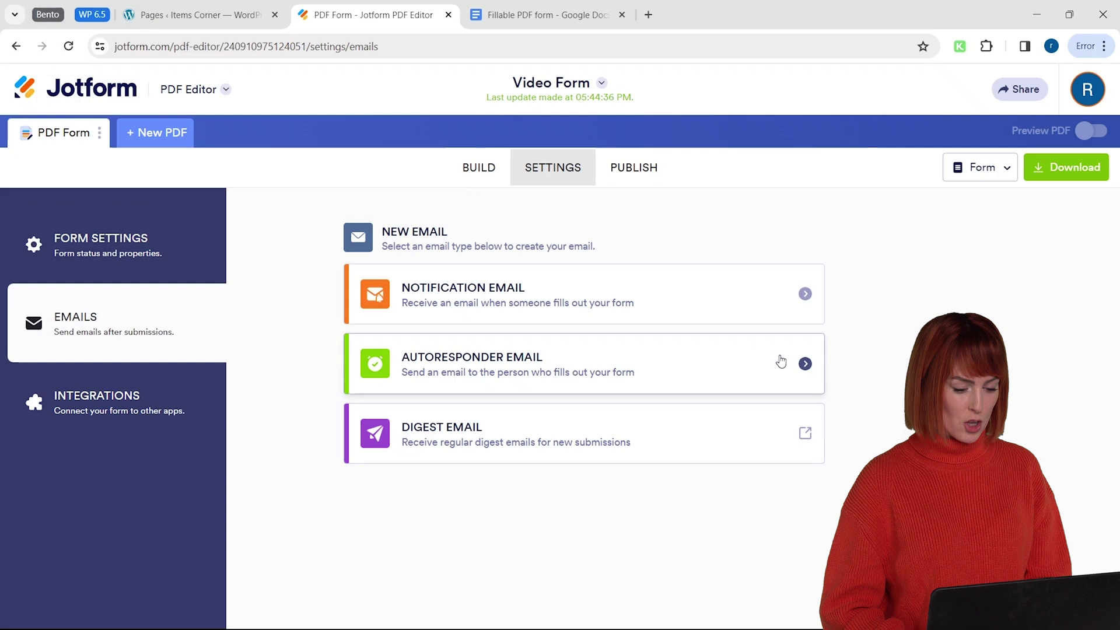
{"action": "left_click", "coordinate": [715, 309]}
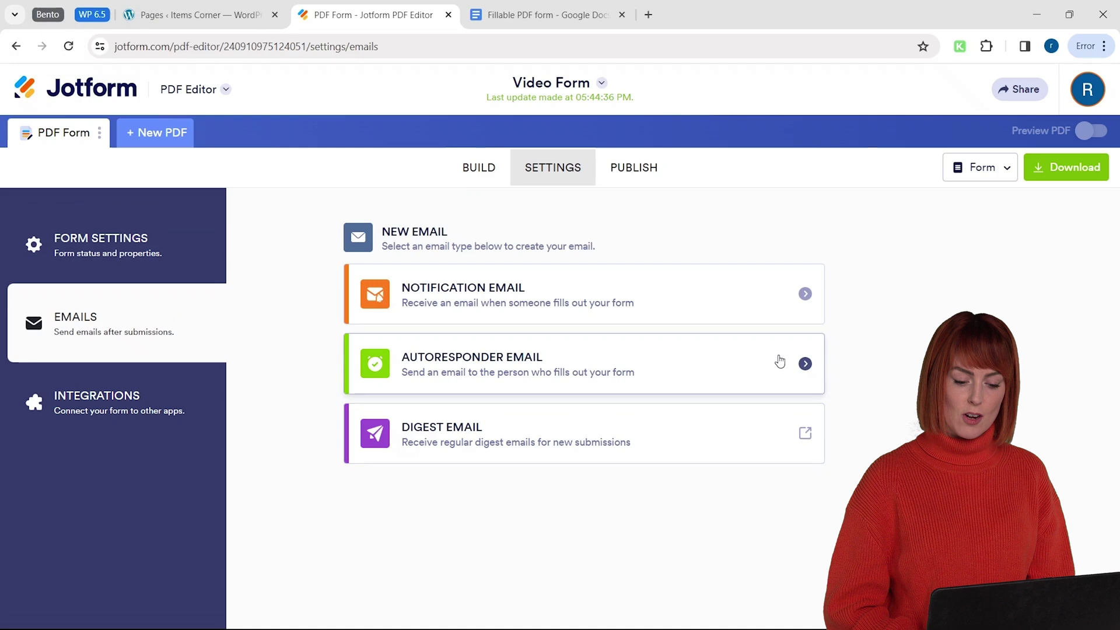
{"action": "left_click", "coordinate": [780, 360]}
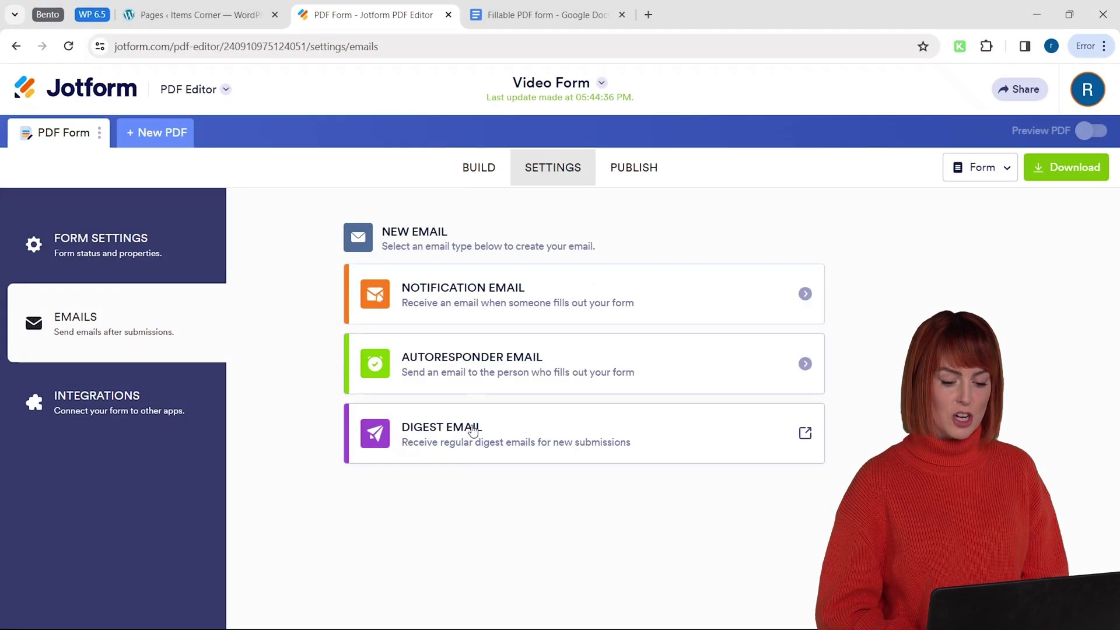
{"action": "left_click", "coordinate": [473, 432]}
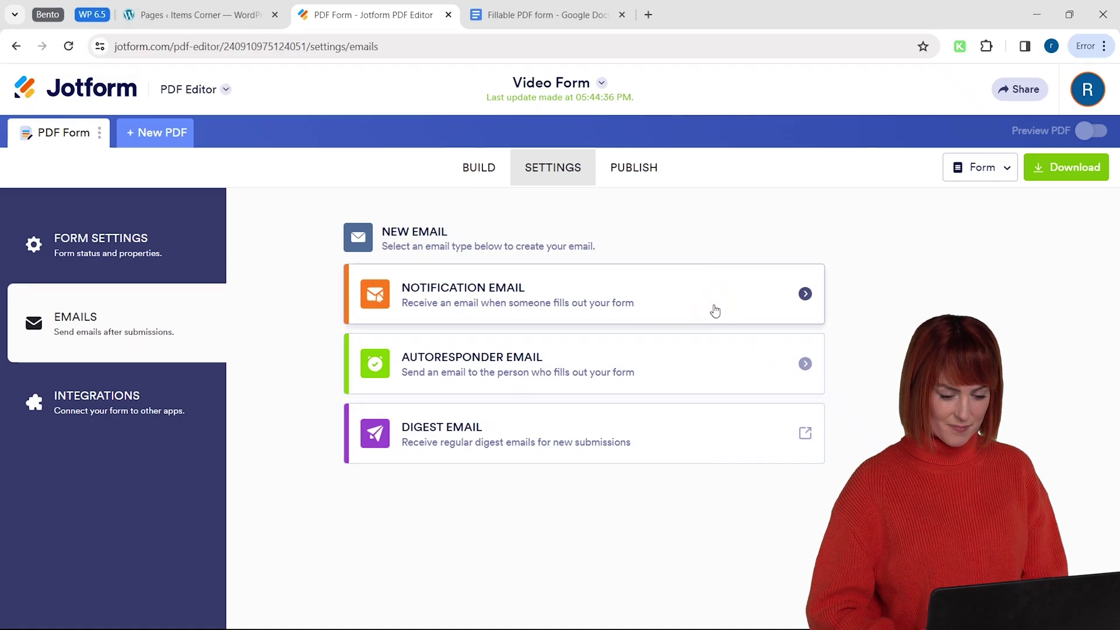
Create a Notification email and review its sender and recipient settings.
{"action": "left_click", "coordinate": [715, 311]}
{"action": "scroll", "coordinate": [585, 344], "scroll_direction": "down", "scroll_amount": 1}
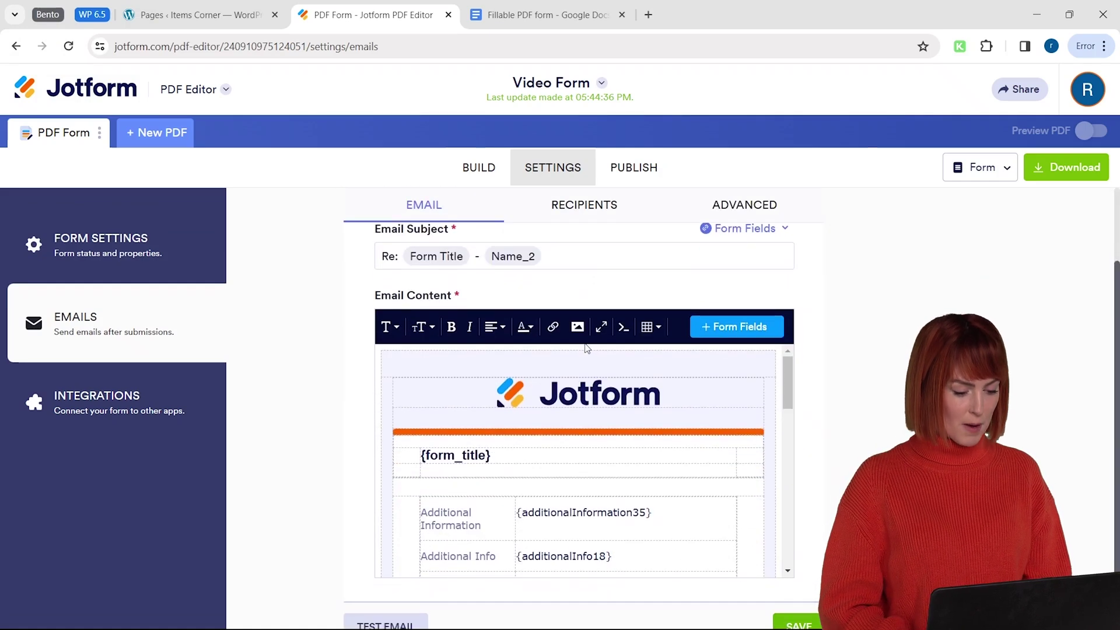
{"action": "scroll", "coordinate": [587, 349], "scroll_direction": "down", "scroll_amount": 1}
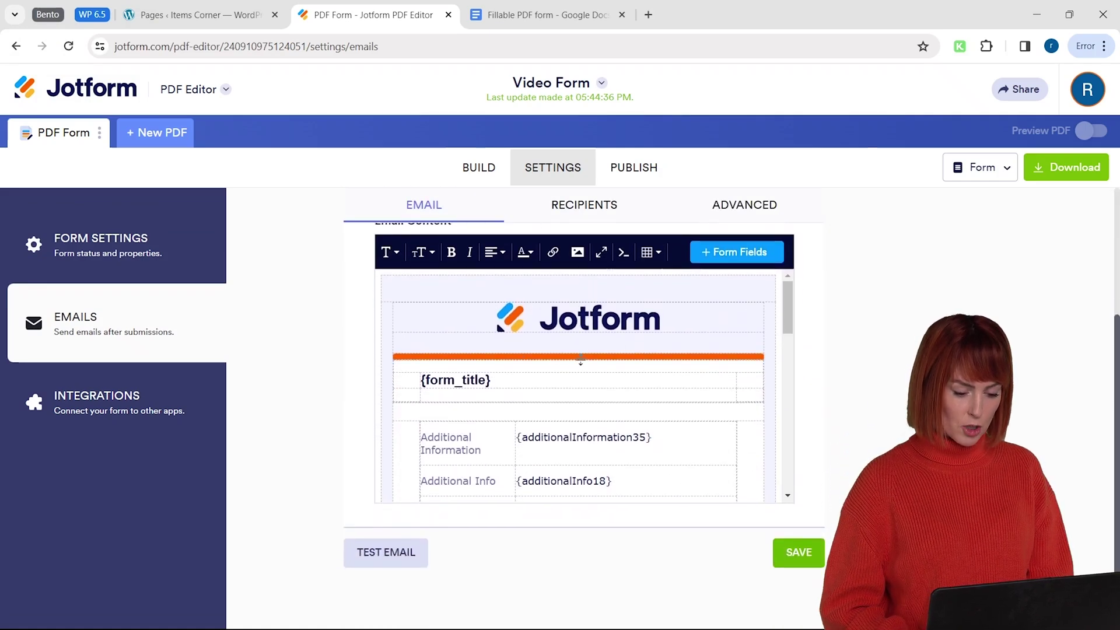
{"action": "scroll", "coordinate": [580, 358], "scroll_direction": "up", "scroll_amount": 2}
{"action": "left_click", "coordinate": [586, 252]}
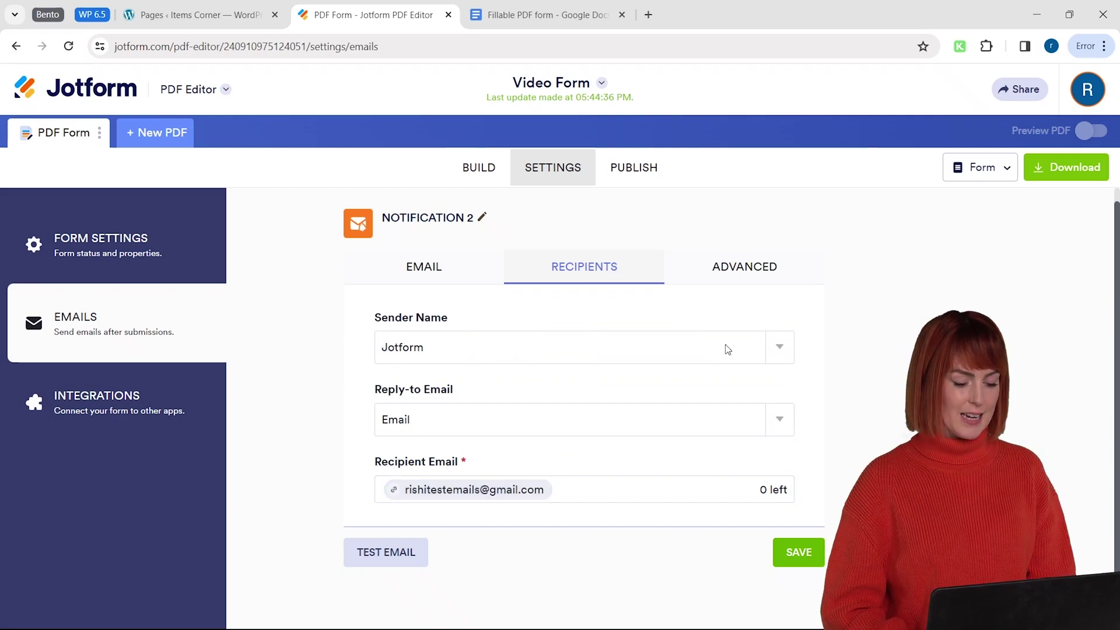
Turn on Attach PDF under Advanced and save the notification email.
{"action": "left_click", "coordinate": [754, 269]}
{"action": "scroll", "coordinate": [658, 391], "scroll_direction": "down", "scroll_amount": 2}
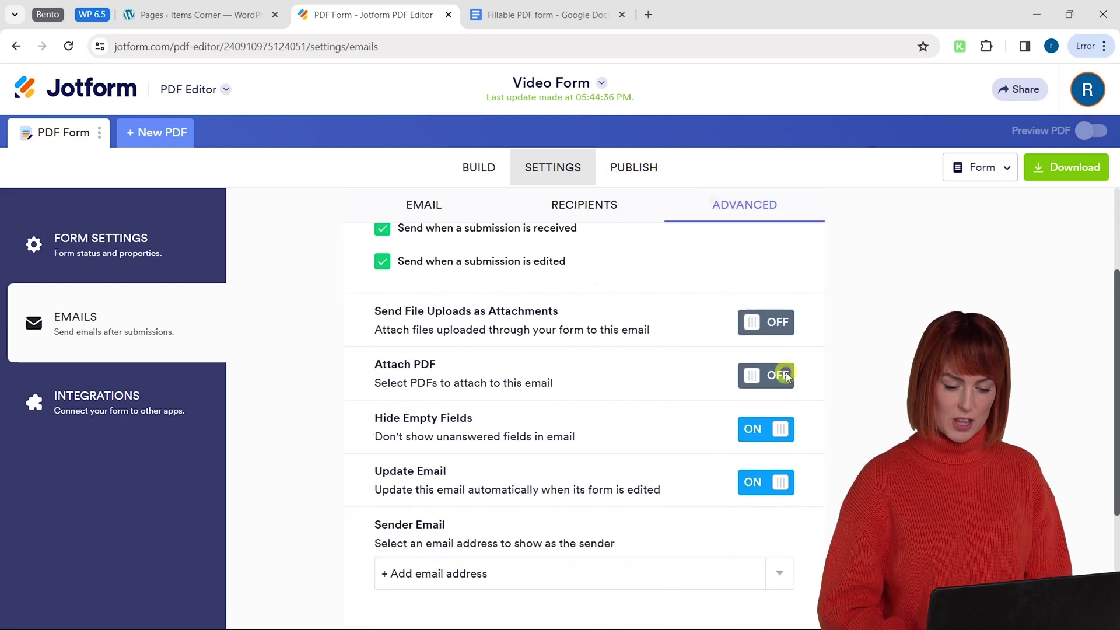
{"action": "left_click", "coordinate": [787, 376]}
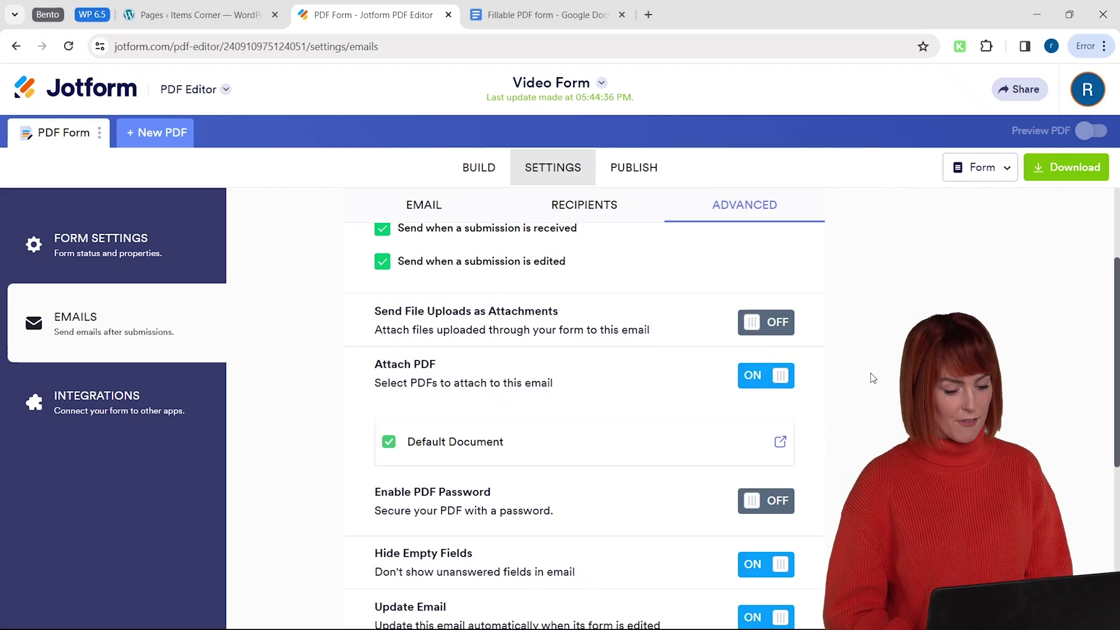
{"action": "scroll", "coordinate": [873, 378], "scroll_direction": "down", "scroll_amount": 4}
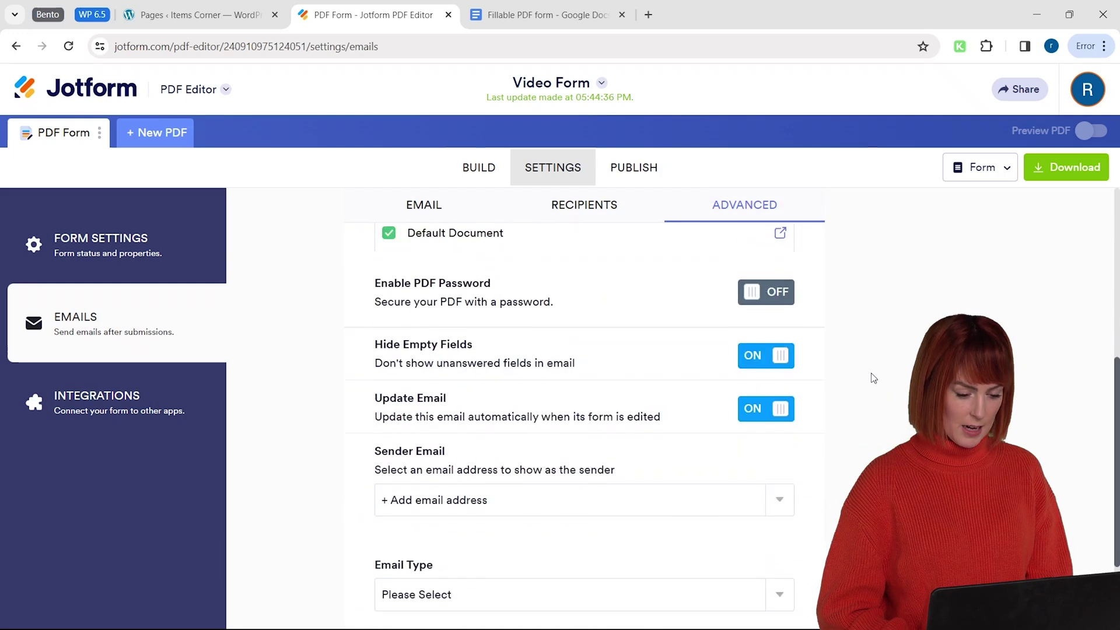
{"action": "scroll", "coordinate": [873, 378], "scroll_direction": "down", "scroll_amount": 2}
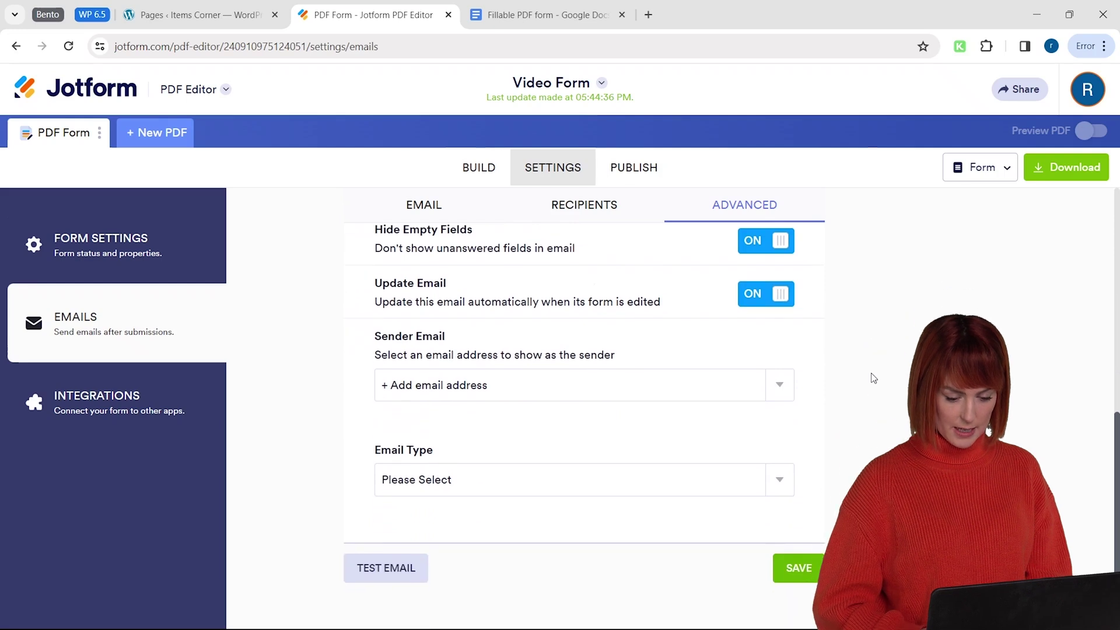
{"action": "left_click", "coordinate": [799, 553]}
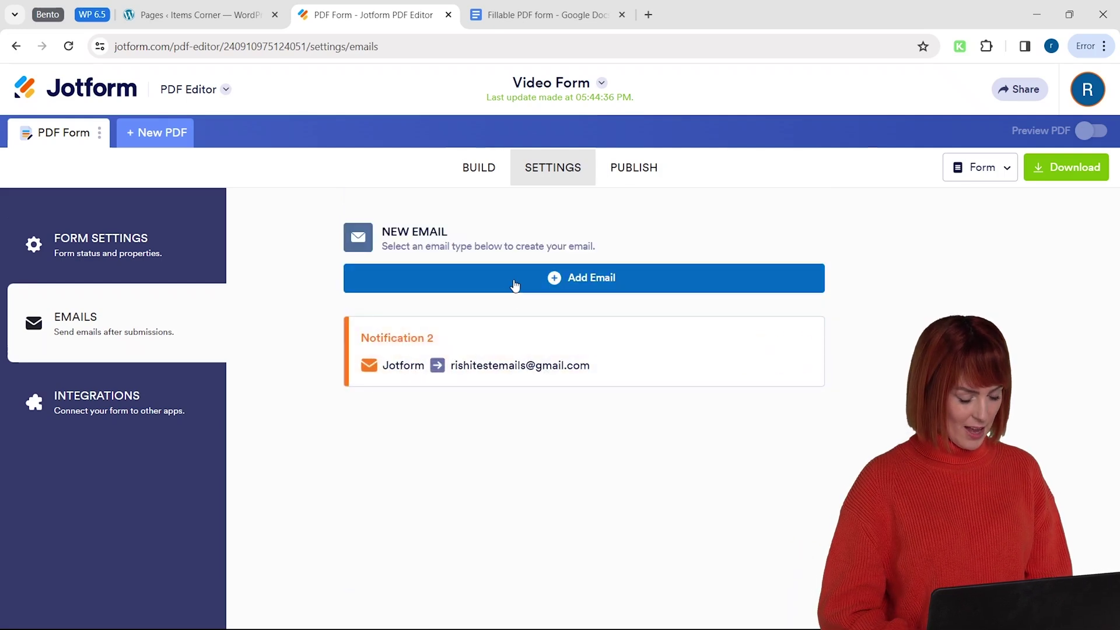
Download the fillable Video Form PDF, fill it with test answers and submit it.
{"action": "left_click", "coordinate": [622, 180]}
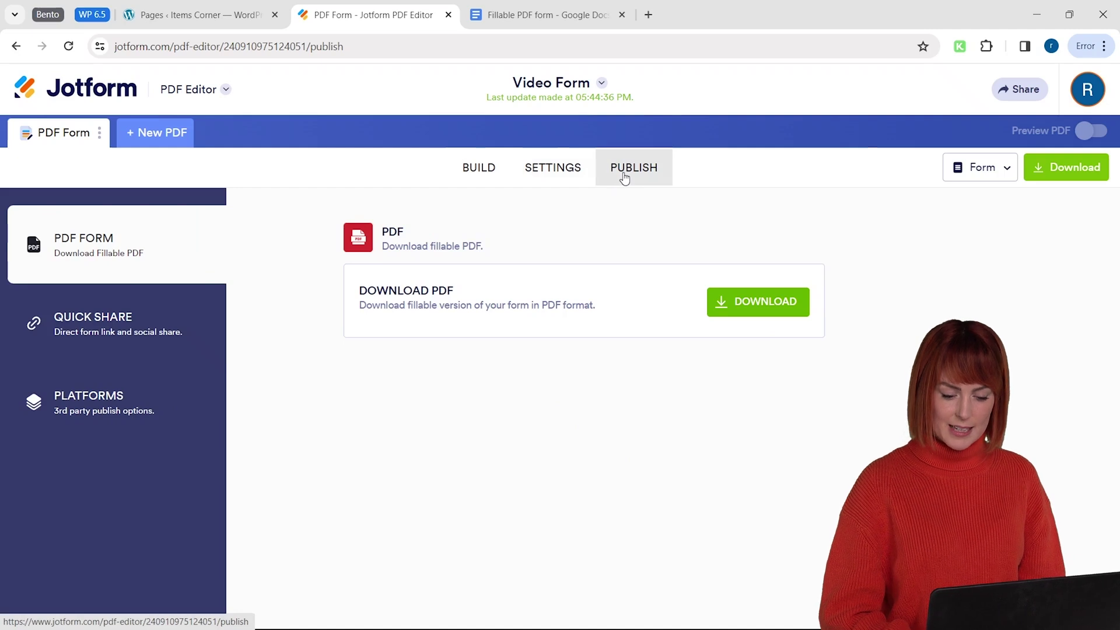
{"action": "left_click", "coordinate": [756, 315]}
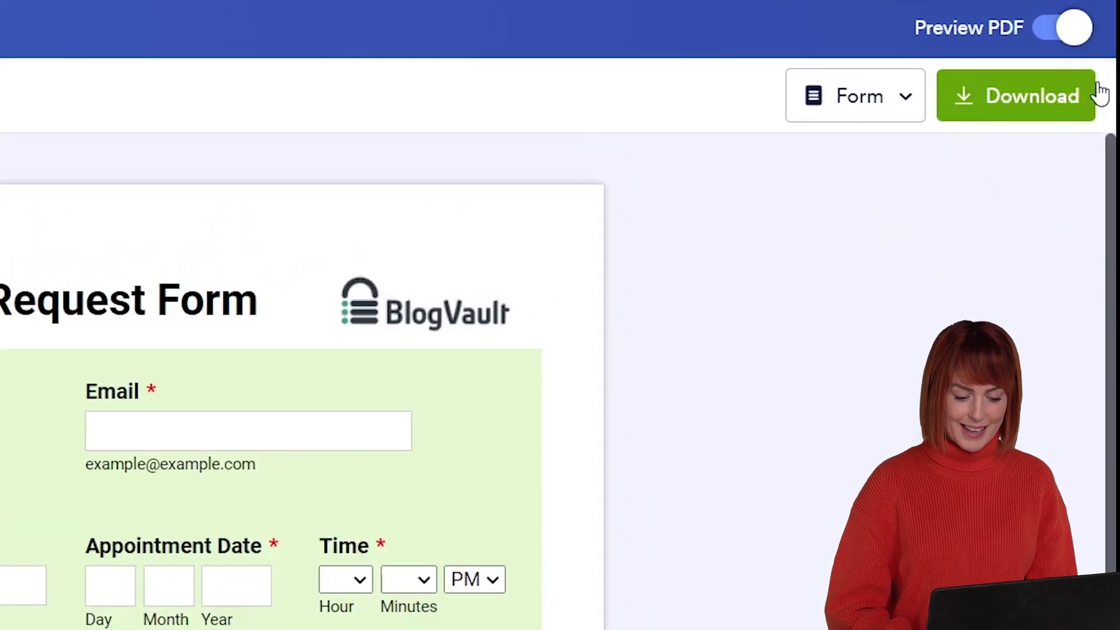
{"action": "left_click", "coordinate": [1064, 88]}
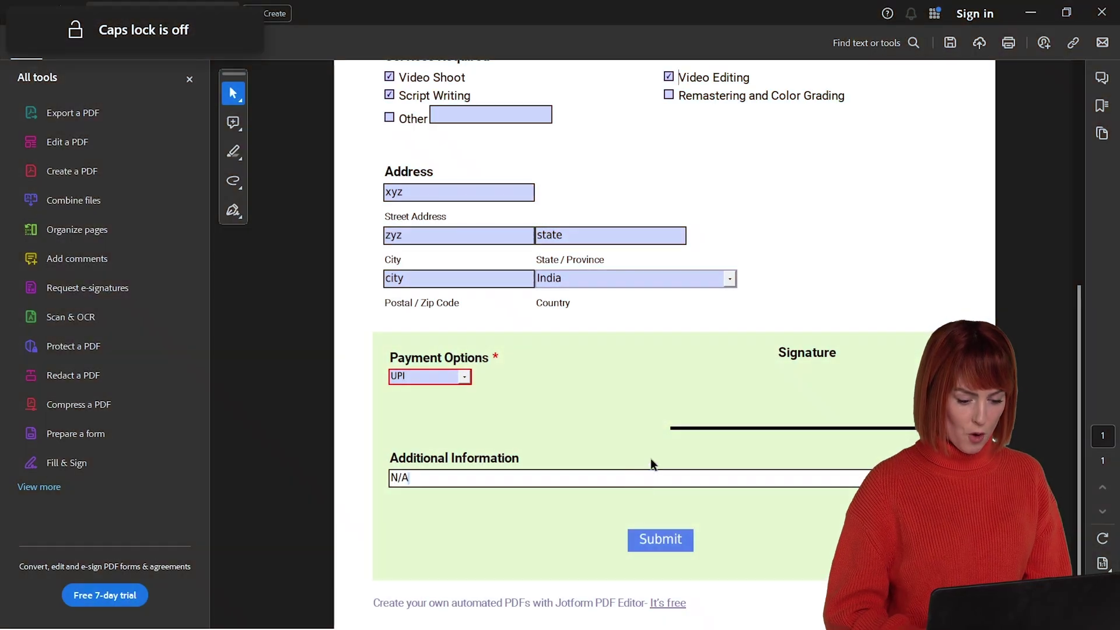
{"action": "left_click", "coordinate": [675, 549]}
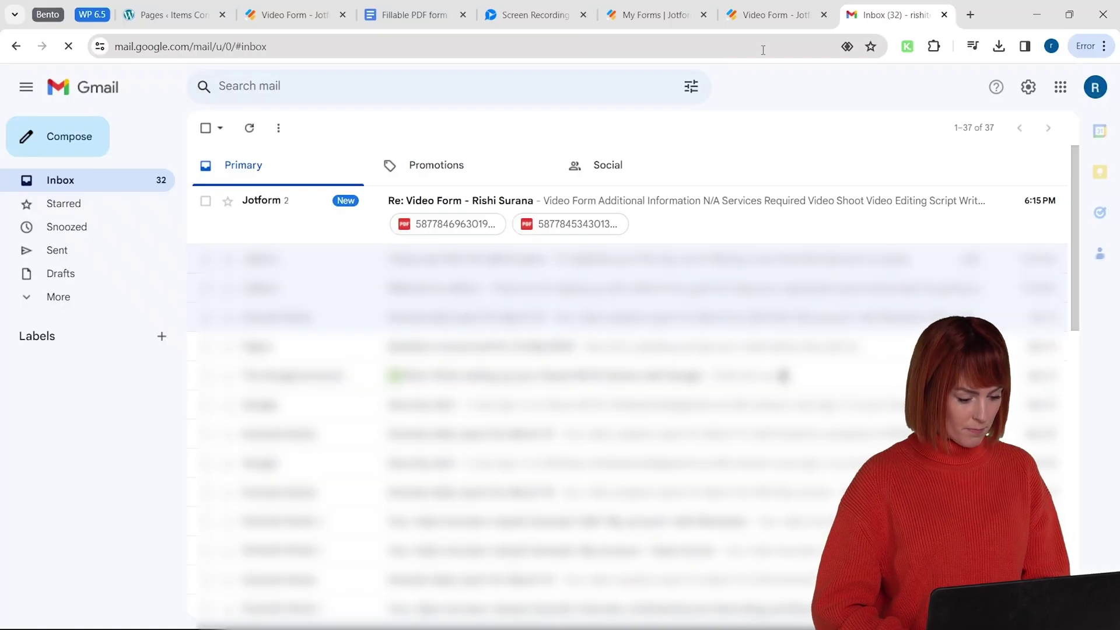
Open the 'Re: Video Form' Jotform email in Gmail and scroll through the submitted answers.
{"action": "left_click", "coordinate": [695, 224]}
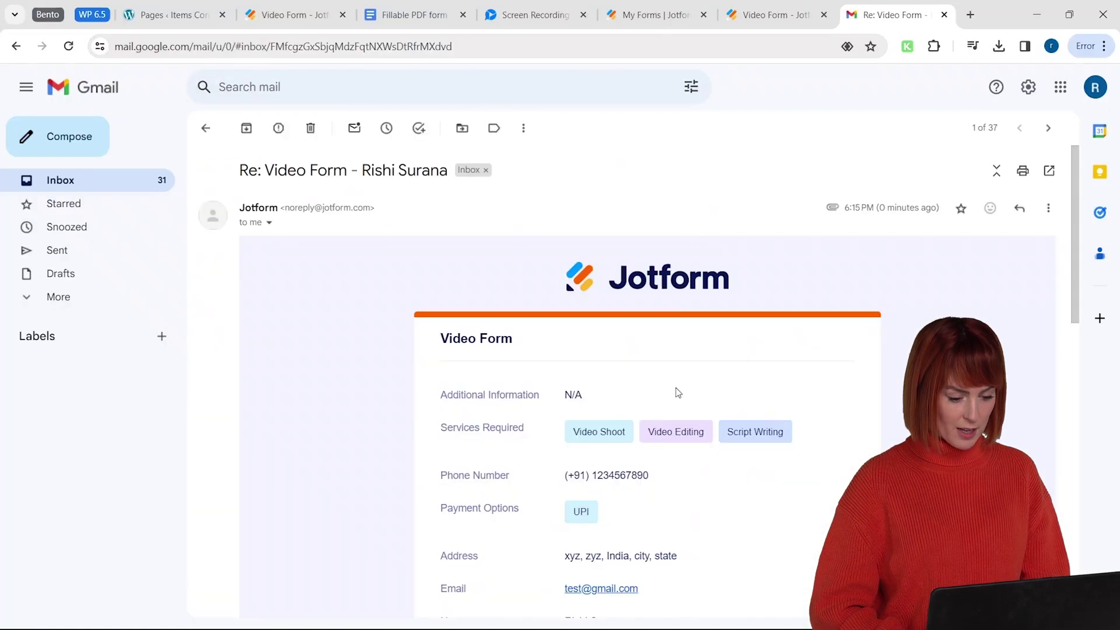
{"action": "scroll", "coordinate": [682, 274], "scroll_direction": "down", "scroll_amount": 3}
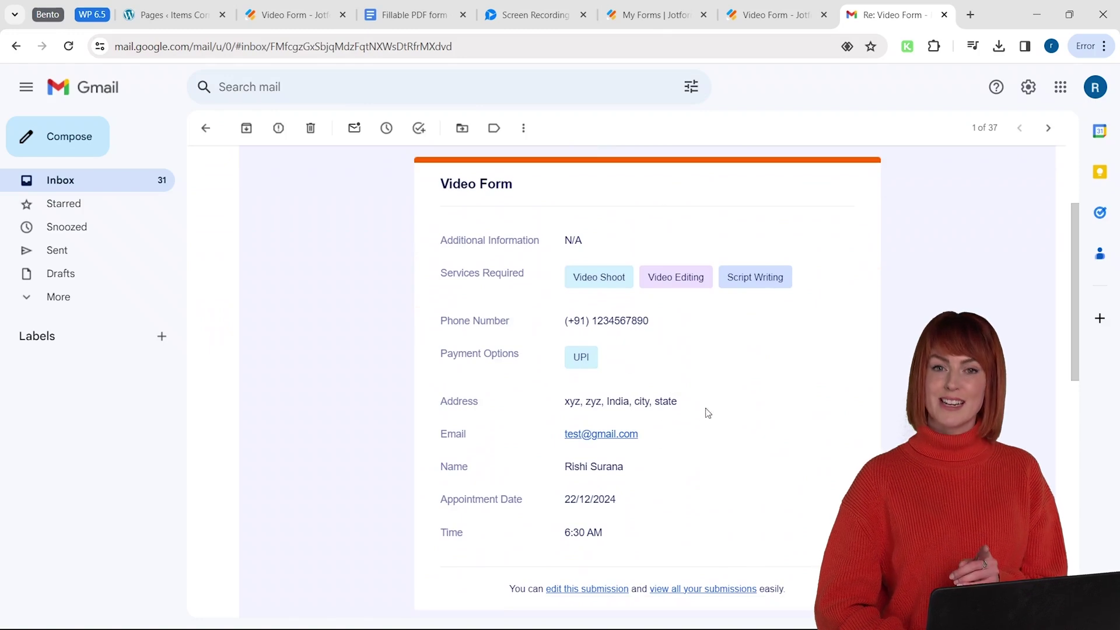